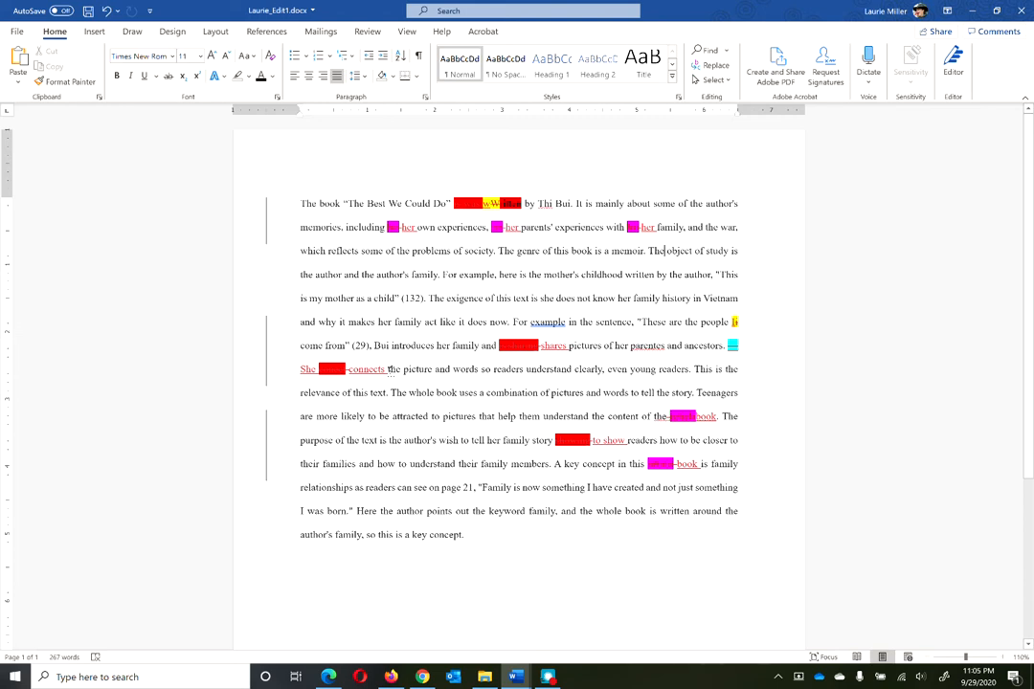
Add a comment on the tracked correction to "connects" after "She", beginning "Here I did not have subject-verb agreement. Mostly".
{"action": "left_click_drag", "start_coordinate": [387, 370], "coordinate": [323, 373]}
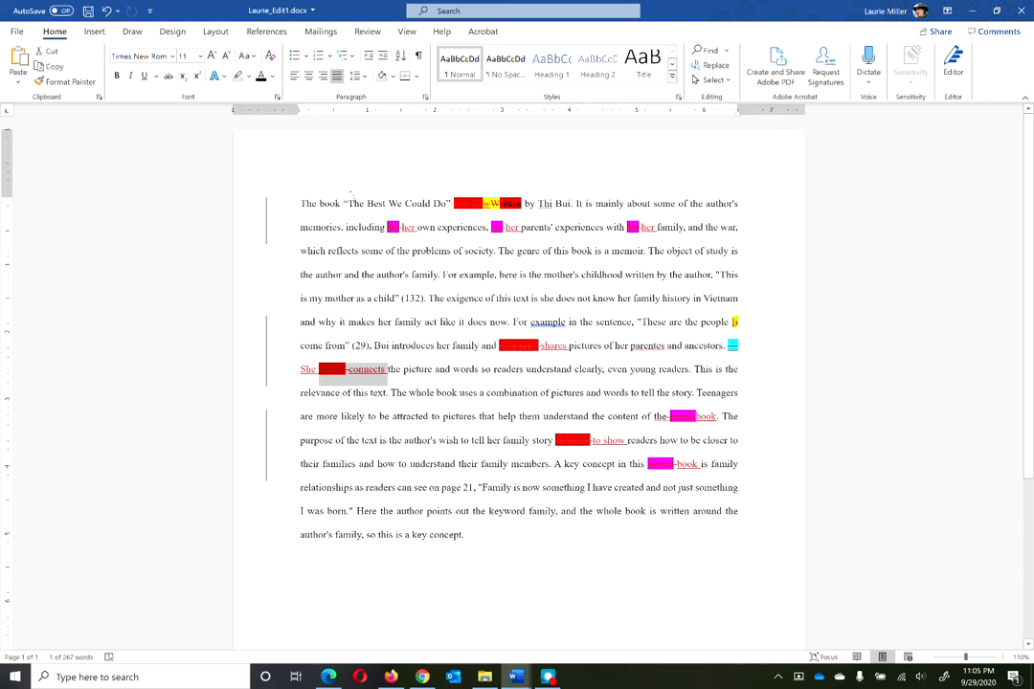
{"action": "left_click", "coordinate": [368, 32]}
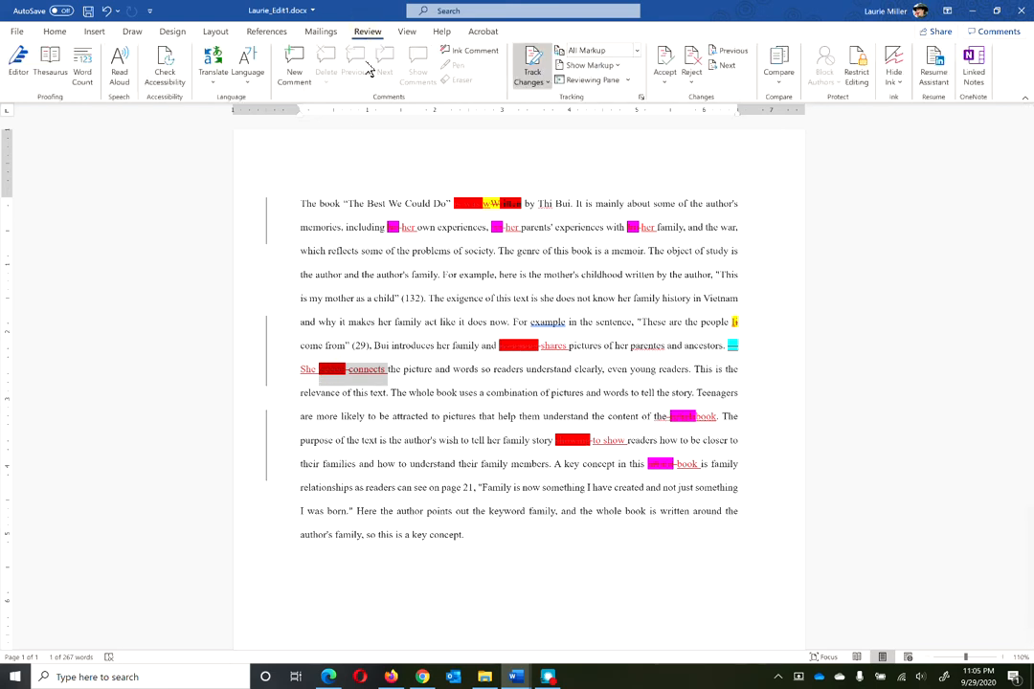
{"action": "left_click", "coordinate": [294, 67]}
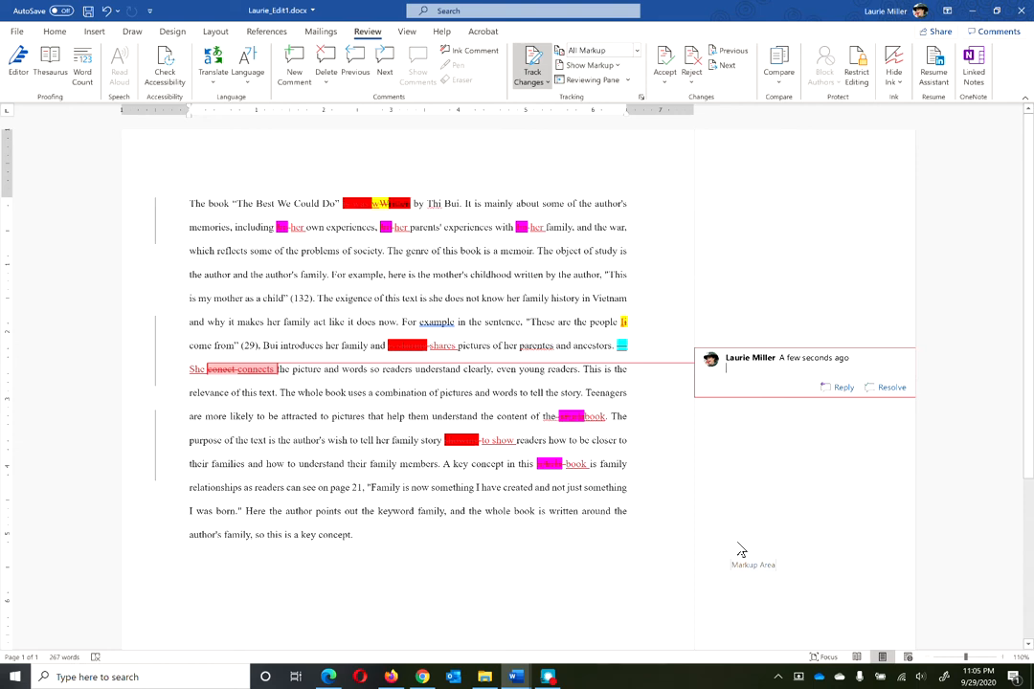
{"action": "type", "text": "Here I"}
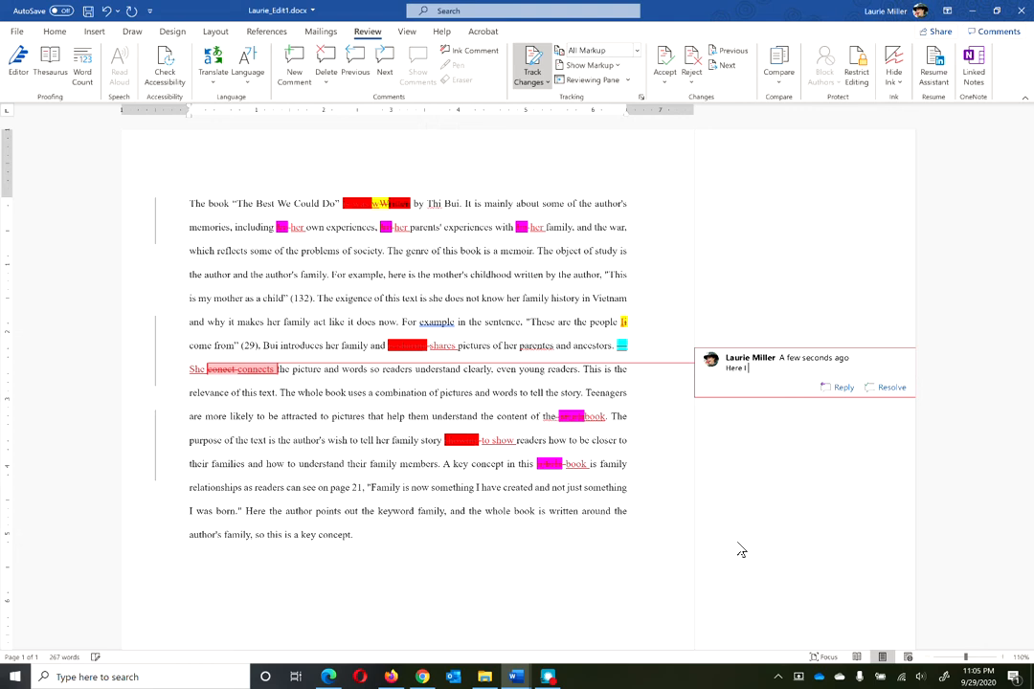
{"action": "type", "text": " did not have subject-verb agreement. Mostly I"}
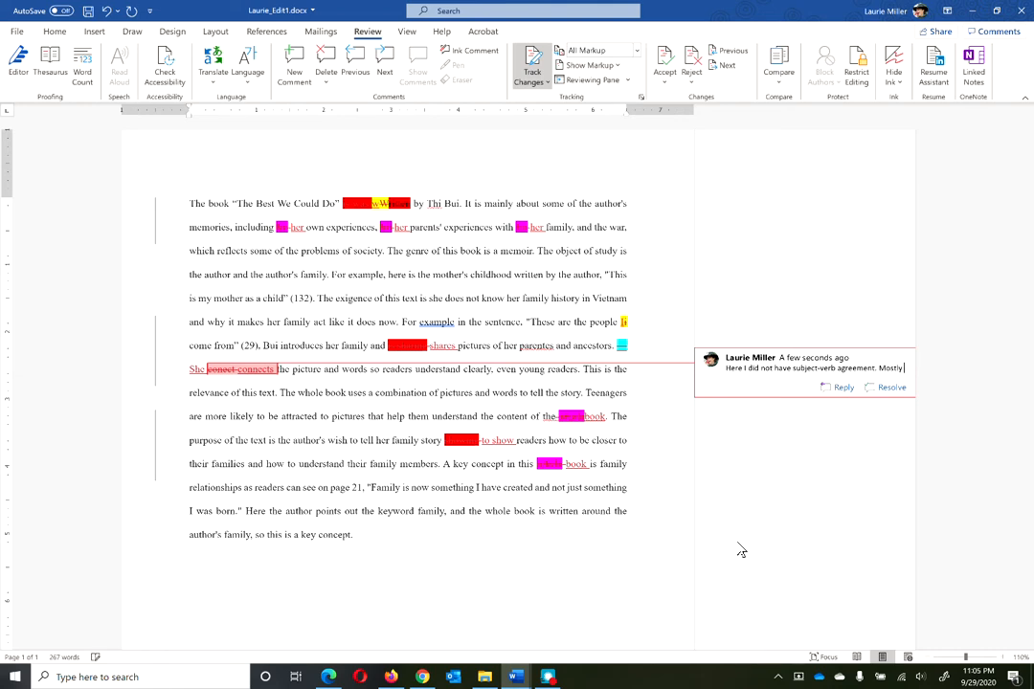
Continue the comment with "this was because I did not have a subject, but once I added to", correcting the typos.
{"action": "type", "text": "this was becaseu"}
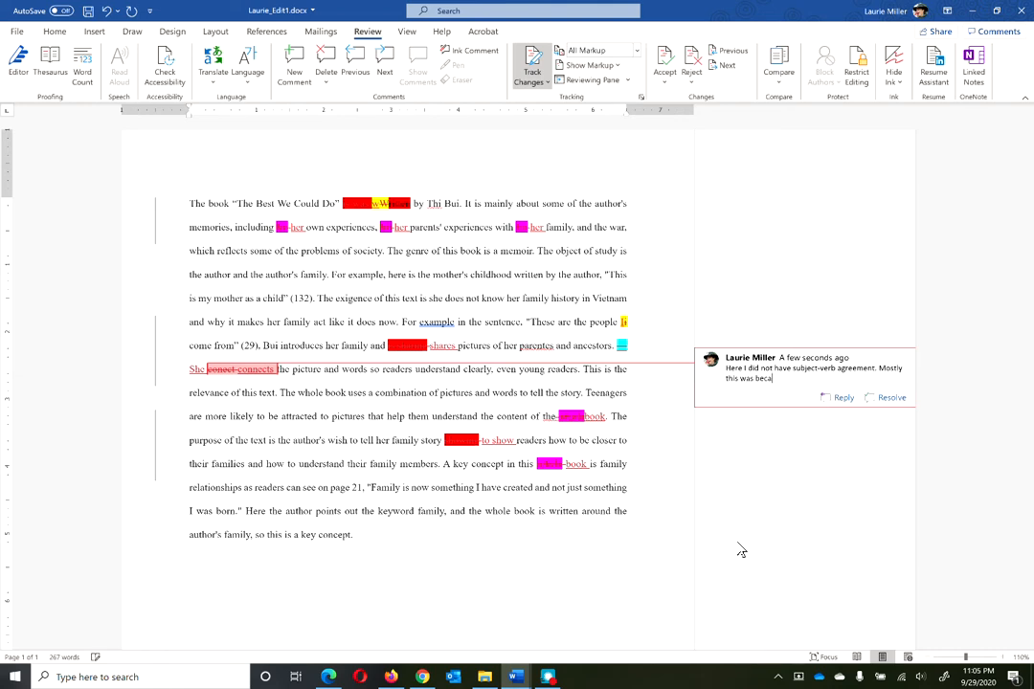
{"action": "key", "text": "BackSpace"}
{"action": "key", "text": "BackSpace"}
{"action": "key", "text": "BackSpace"}
{"action": "key", "text": "BackSpace"}
{"action": "type", "text": "usee I did nto have a subject, but once"}
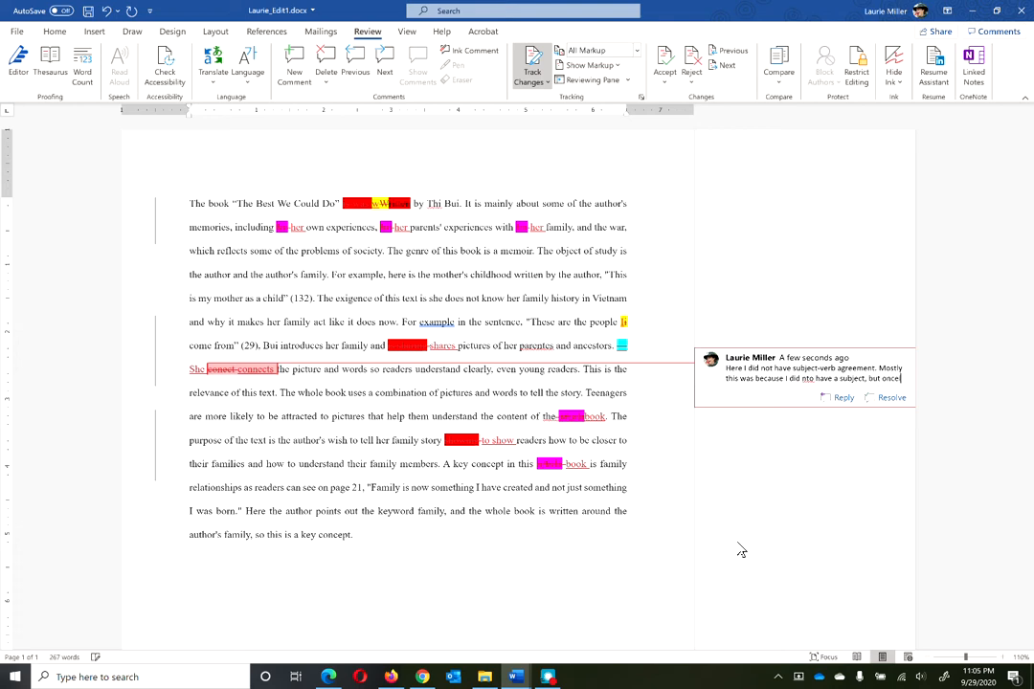
{"action": "key", "text": "BackSpace"}
{"action": "key", "text": "BackSpace"}
{"action": "key", "text": "BackSpace"}
{"action": "key", "text": "BackSpace"}
{"action": "key", "text": "BackSpace"}
{"action": "key", "text": "BackSpace"}
{"action": "key", "text": "BackSpace"}
{"action": "key", "text": "BackSpace"}
{"action": "key", "text": "BackSpace"}
{"action": "key", "text": "BackSpace"}
{"action": "key", "text": "BackSpace"}
{"action": "key", "text": "BackSpace"}
{"action": "key", "text": "BackSpace"}
{"action": "key", "text": "BackSpace"}
{"action": "key", "text": "BackSpace"}
{"action": "key", "text": "BackSpace"}
{"action": "key", "text": "BackSpace"}
{"action": "key", "text": "BackSpace"}
{"action": "key", "text": "BackSpace"}
{"action": "key", "text": "BackSpace"}
{"action": "type", "text": "not have a subject, but once I added to "}
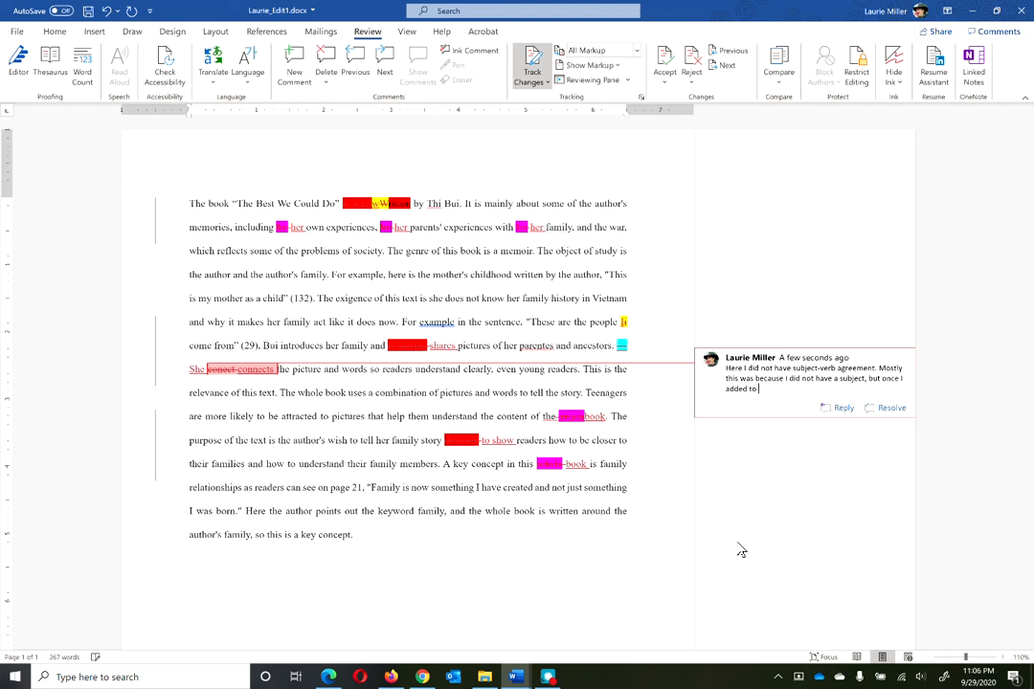
Continue the comment with "I need to put the verb “connect” in agreement with the singular subjects, so I changed it to “connects”".
{"action": "type", "text": "I need to put the verb \"conne"}
{"action": "type", "text": "t\" in"}
{"action": "key", "text": "BackSpace"}
{"action": "key", "text": "BackSpace"}
{"action": "key", "text": "BackSpace"}
{"action": "key", "text": "BackSpace"}
{"action": "key", "text": "BackSpace"}
{"action": "type", "text": "cr"}
{"action": "key", "text": "BackSpace"}
{"action": "type", "text": "t\" in ag"}
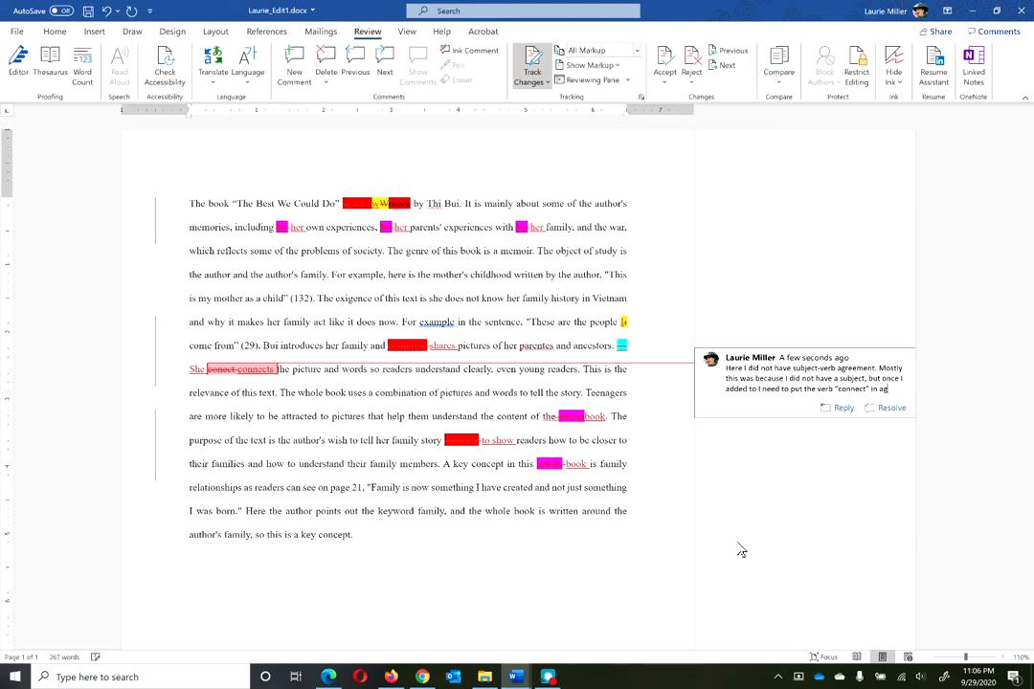
{"action": "type", "text": "reement with"}
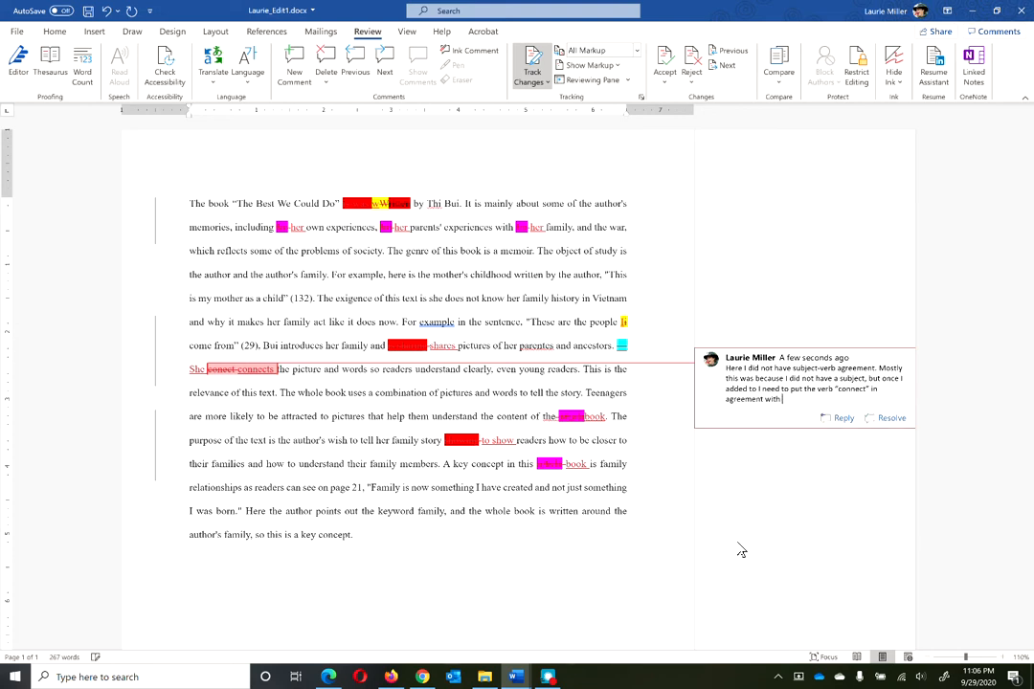
{"action": "type", "text": " the singular subjects, so I changed it to \"c"}
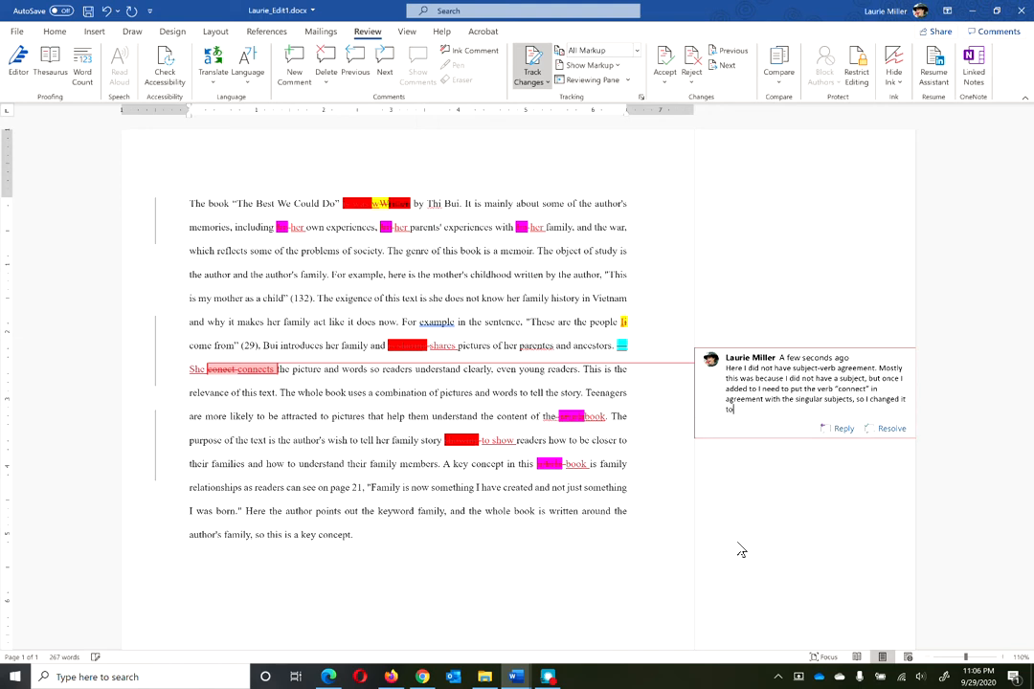
{"action": "type", "text": "onnects"}
{"action": "type", "text": "\""}
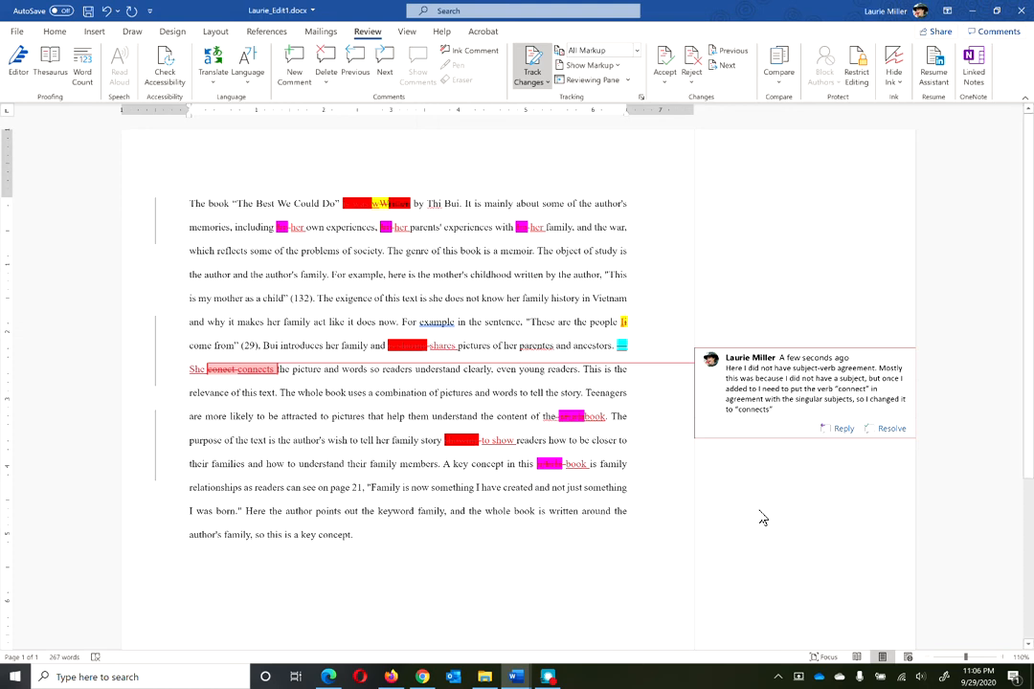
Start a new comment paragraph: "I will look for subject-verb pairs and see if they agree in number. Specifically, I will look for pronoun subjects".
{"action": "key", "text": "Return"}
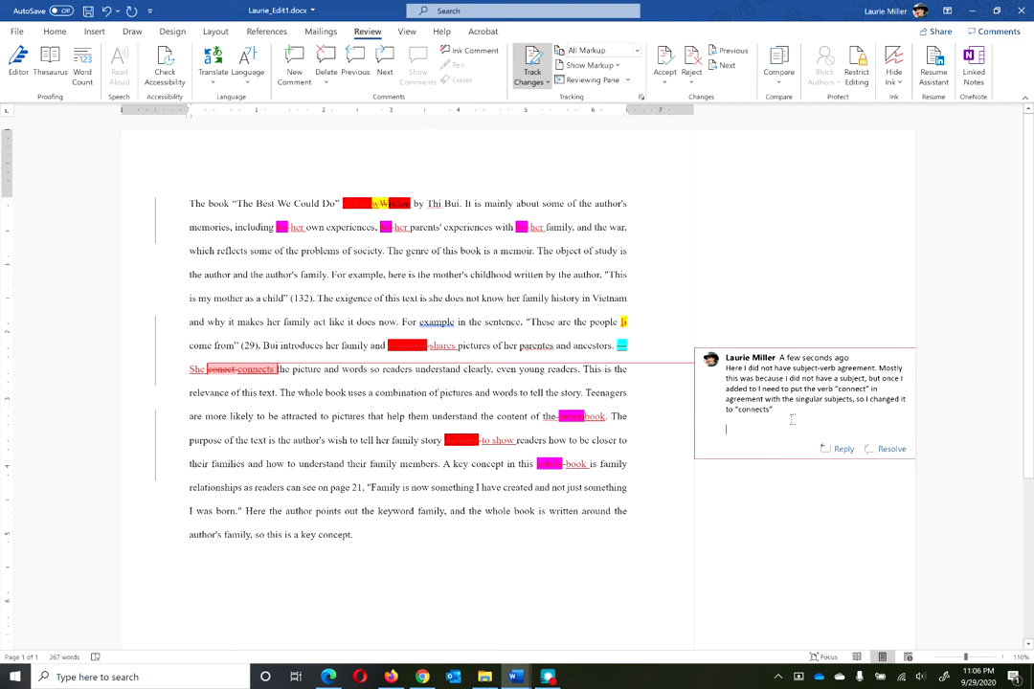
{"action": "type", "text": "I will "}
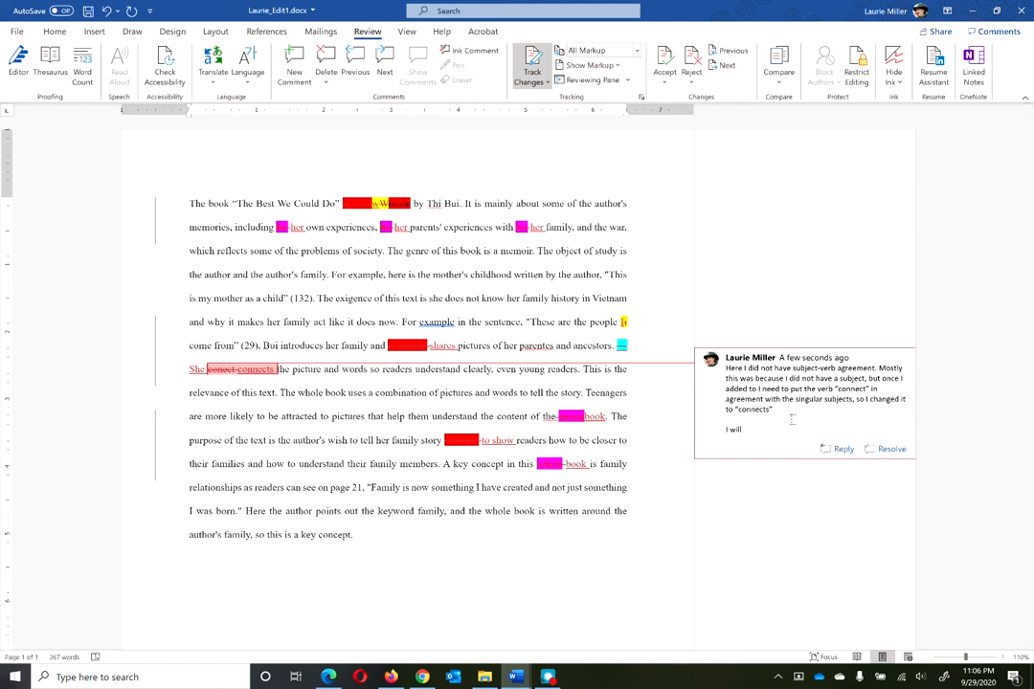
{"action": "type", "text": "look for"}
{"action": "type", "text": "subject-verb pairs and"}
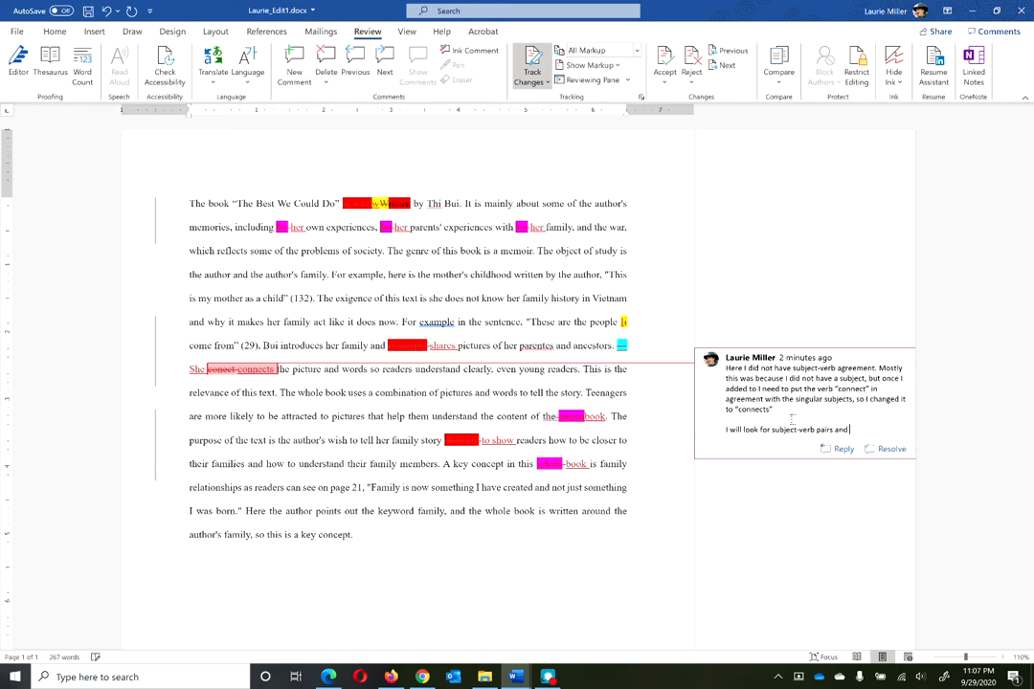
{"action": "type", "text": " see if they agree in"}
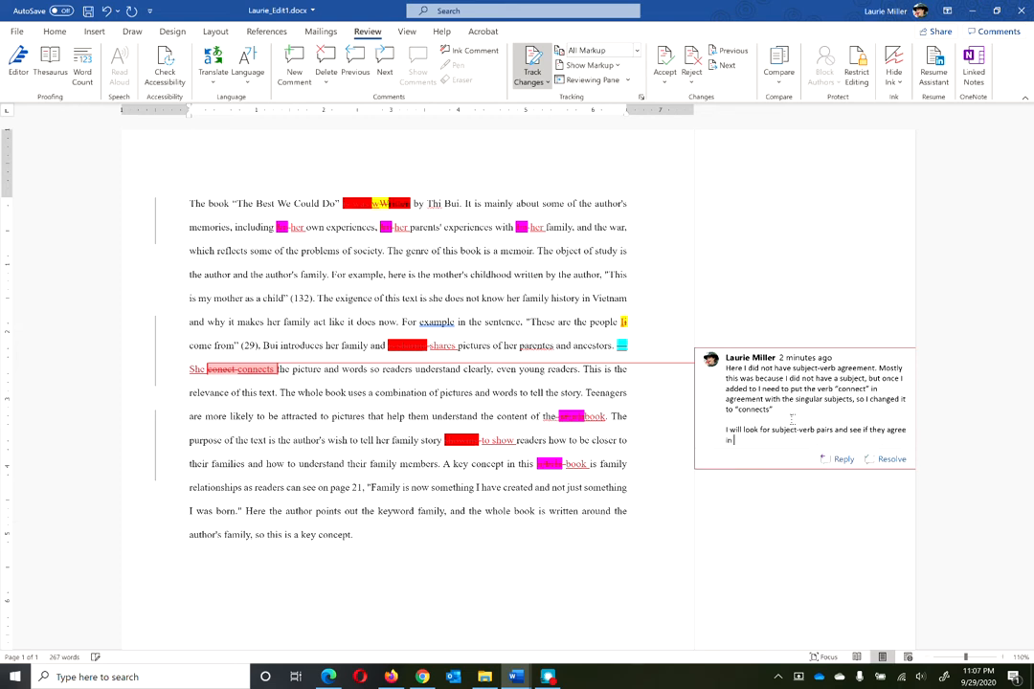
{"action": "type", "text": " numsber"}
{"action": "key", "text": "BackSpace"}
{"action": "key", "text": "BackSpace"}
{"action": "key", "text": "BackSpace"}
{"action": "key", "text": "BackSpace"}
{"action": "type", "text": "r. Specifically, I will wook for pronoun subjects"}
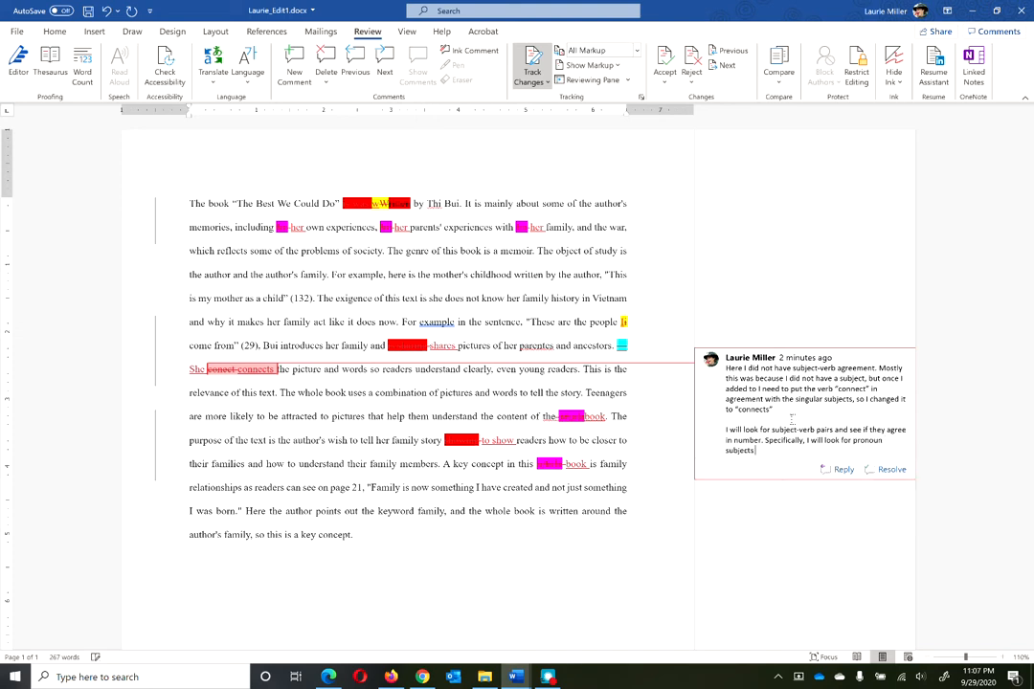
Finish the comment's second paragraph with "and check that their verbs agree in number with them." and start another paragraph.
{"action": "type", "text": " and check th"}
{"action": "type", "text": "ey"}
{"action": "key", "text": "BackSpace"}
{"action": "key", "text": "BackSpace"}
{"action": "type", "text": "at theu"}
{"action": "type", "text": "r"}
{"action": "key", "text": "BackSpace"}
{"action": "key", "text": "BackSpace"}
{"action": "type", "text": "ir verbs agree wi"}
{"action": "key", "text": "BackSpace"}
{"action": "key", "text": "BackSpace"}
{"action": "type", "text": "in number wi"}
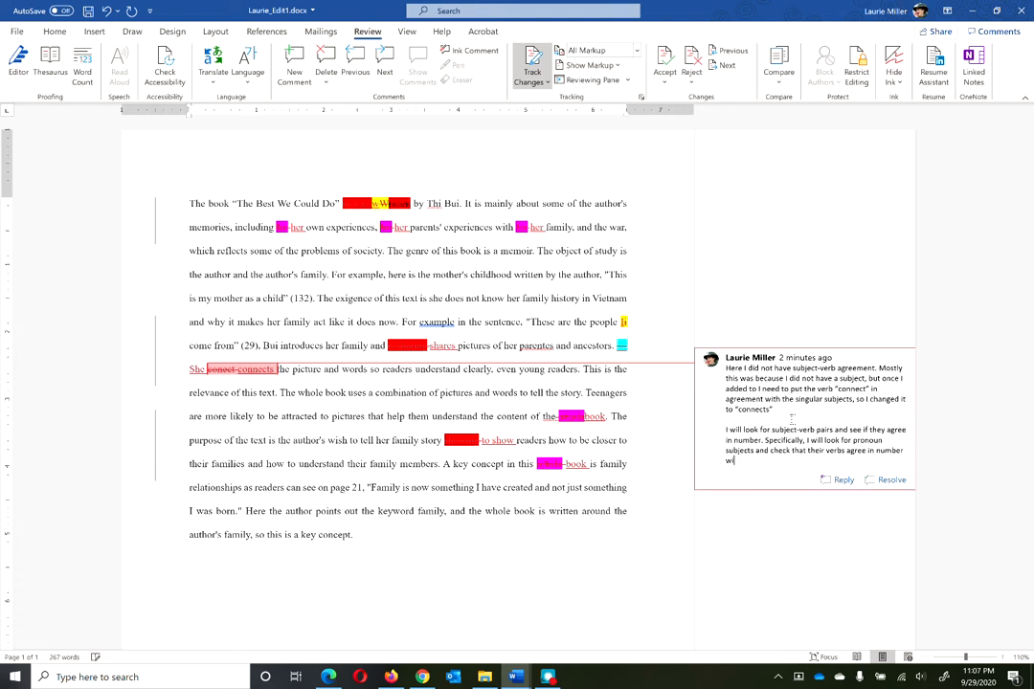
{"action": "type", "text": "th them."}
{"action": "key", "text": "Return"}
{"action": "key", "text": "Return"}
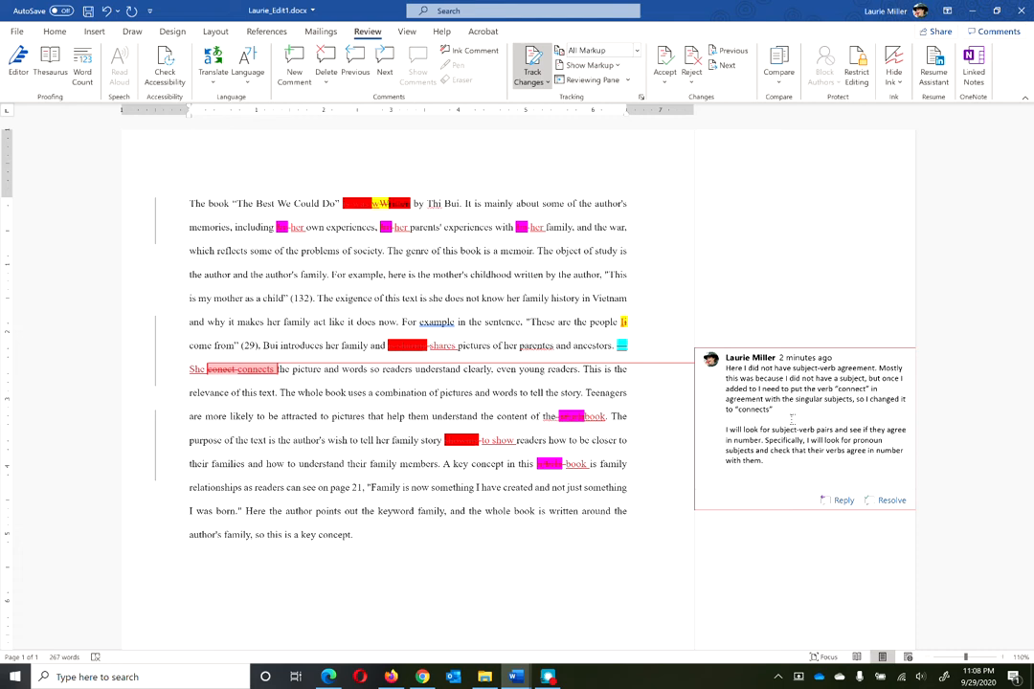
{"action": "key", "text": "Return"}
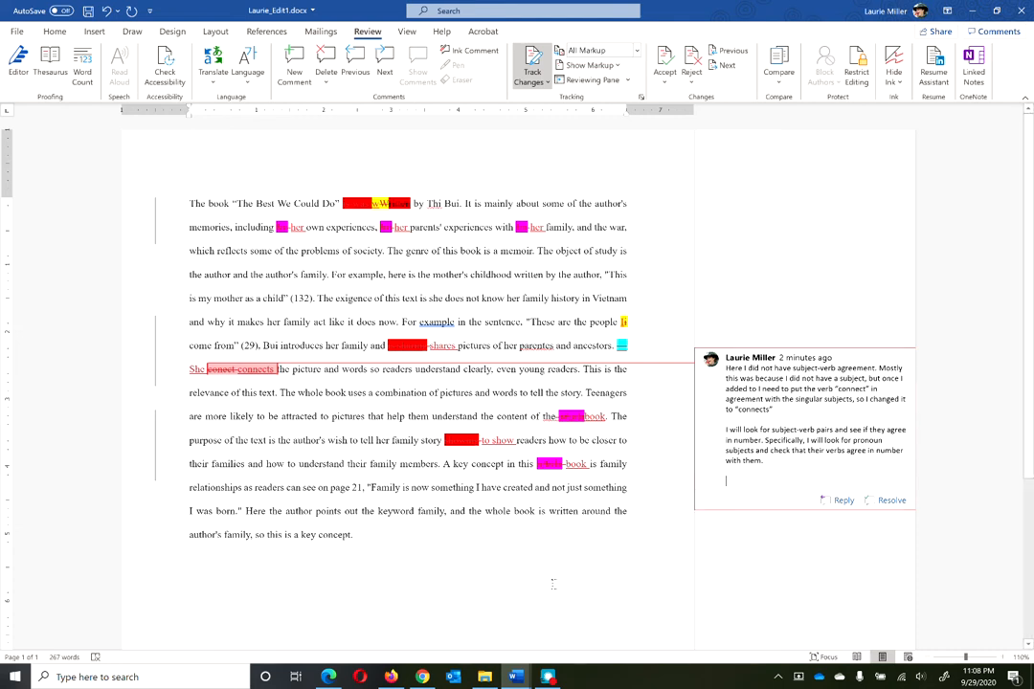
Switch to Chrome, open the e-book section "Standard subject-verb combinations" under Subject-verb agreement, and select its G1-a heading.
{"action": "left_click", "coordinate": [424, 678]}
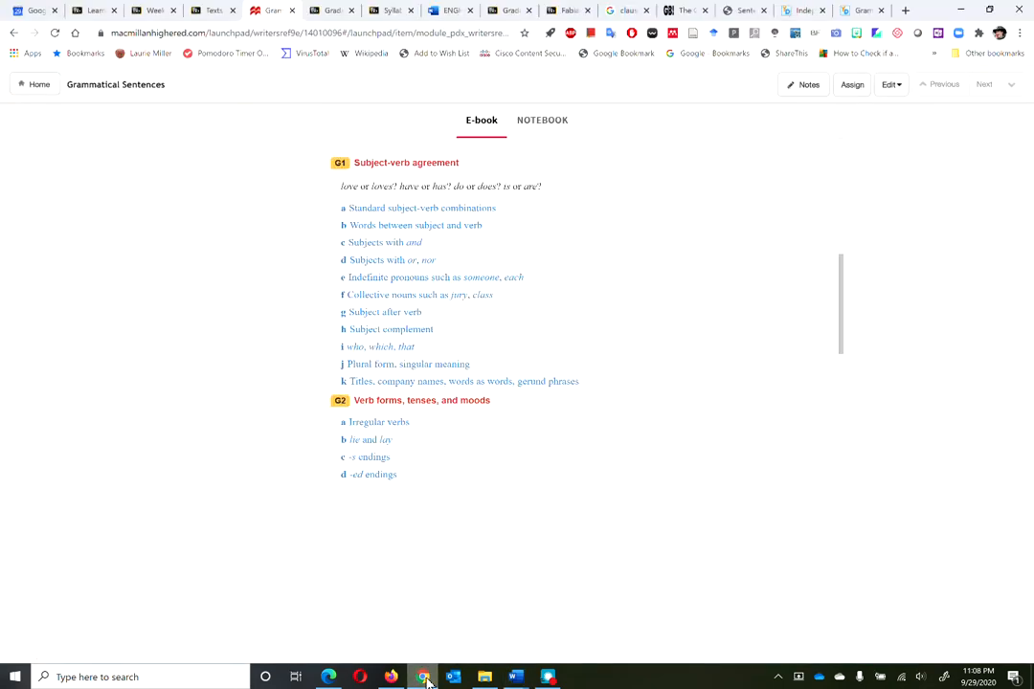
{"action": "scroll", "coordinate": [572, 374], "scroll_direction": "up", "scroll_amount": 1}
{"action": "scroll", "coordinate": [574, 378], "scroll_direction": "down", "scroll_amount": 1}
{"action": "scroll", "coordinate": [574, 377], "scroll_direction": "up", "scroll_amount": 1}
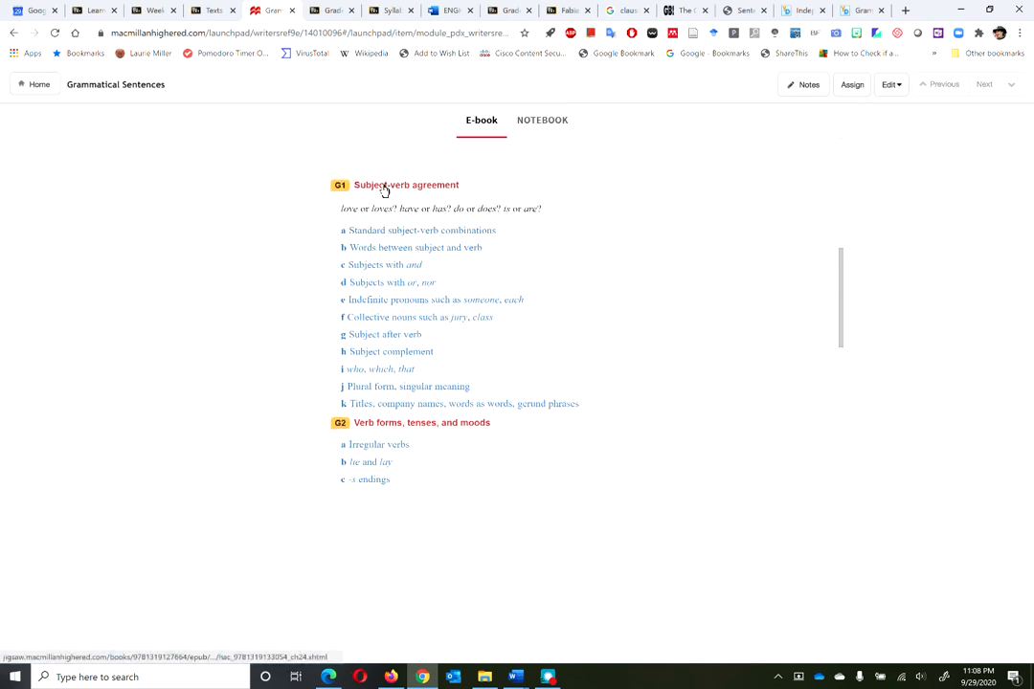
{"action": "left_click", "coordinate": [435, 237]}
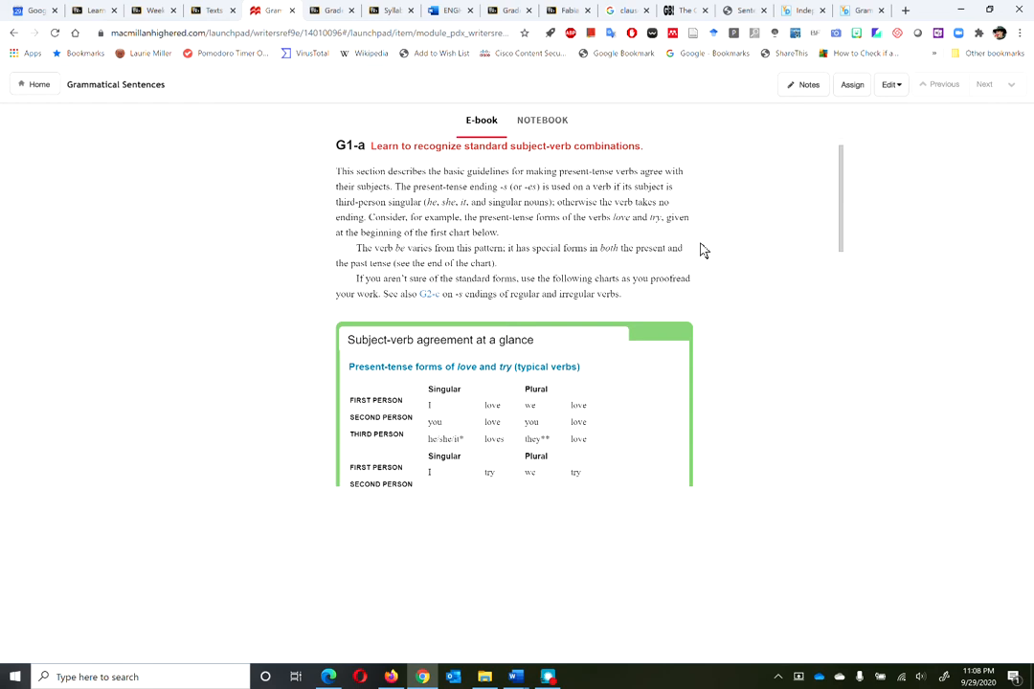
{"action": "scroll", "coordinate": [715, 260], "scroll_direction": "down", "scroll_amount": 1}
{"action": "scroll", "coordinate": [717, 260], "scroll_direction": "up", "scroll_amount": 2}
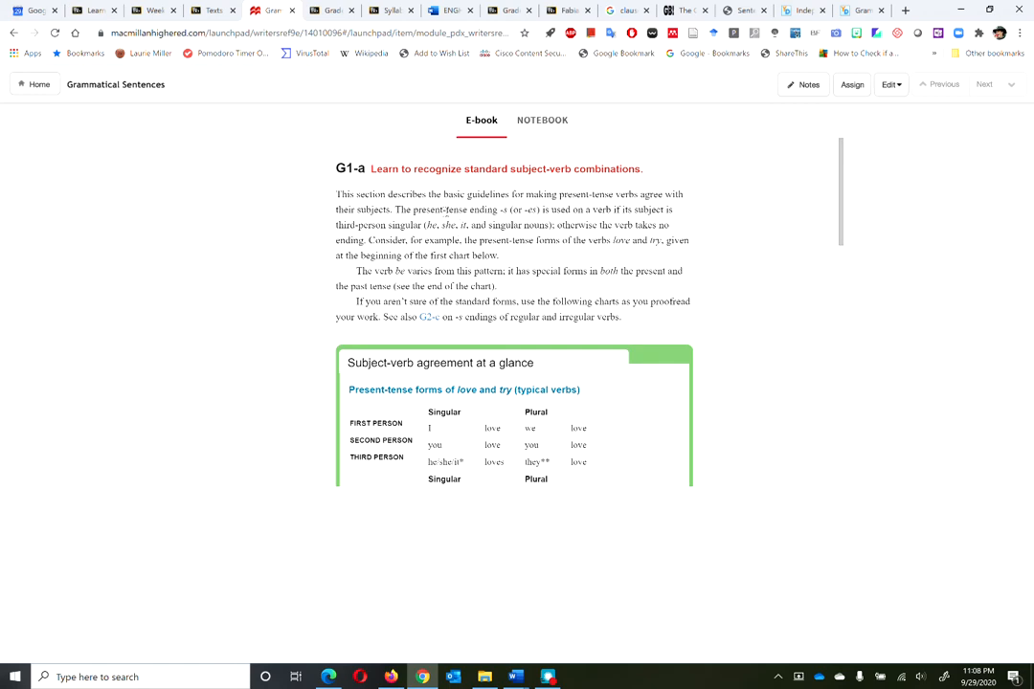
{"action": "left_click_drag", "start_coordinate": [335, 168], "coordinate": [638, 171]}
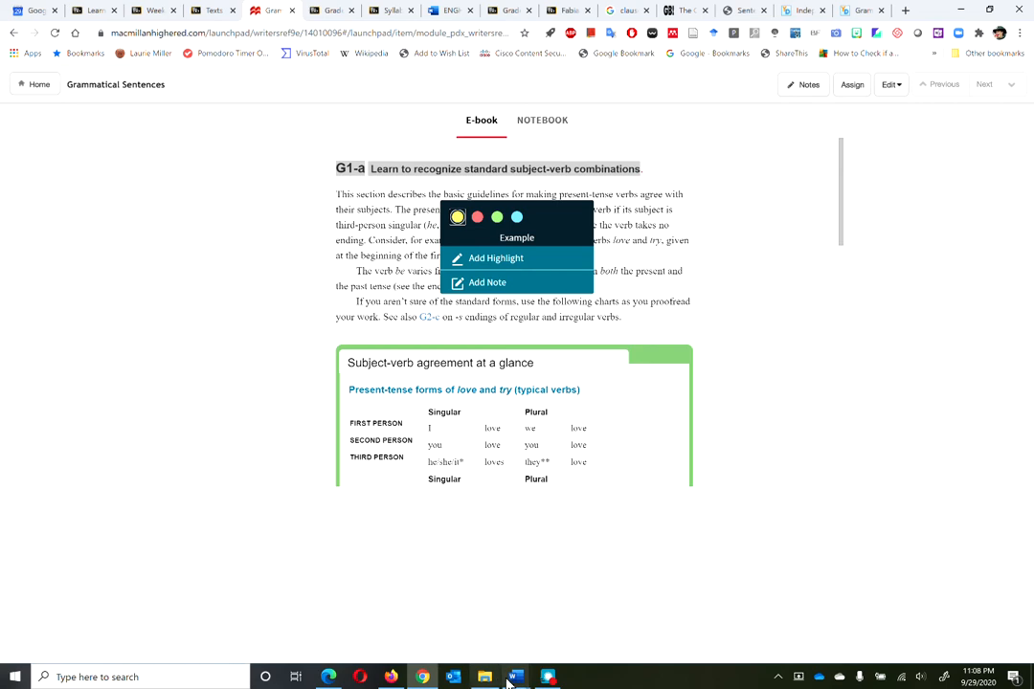
Return to the Word document and enter "Reference = Launchpad" on the comment's last line.
{"action": "mouse_move", "coordinate": [515, 677]}
{"action": "left_click", "coordinate": [685, 624]}
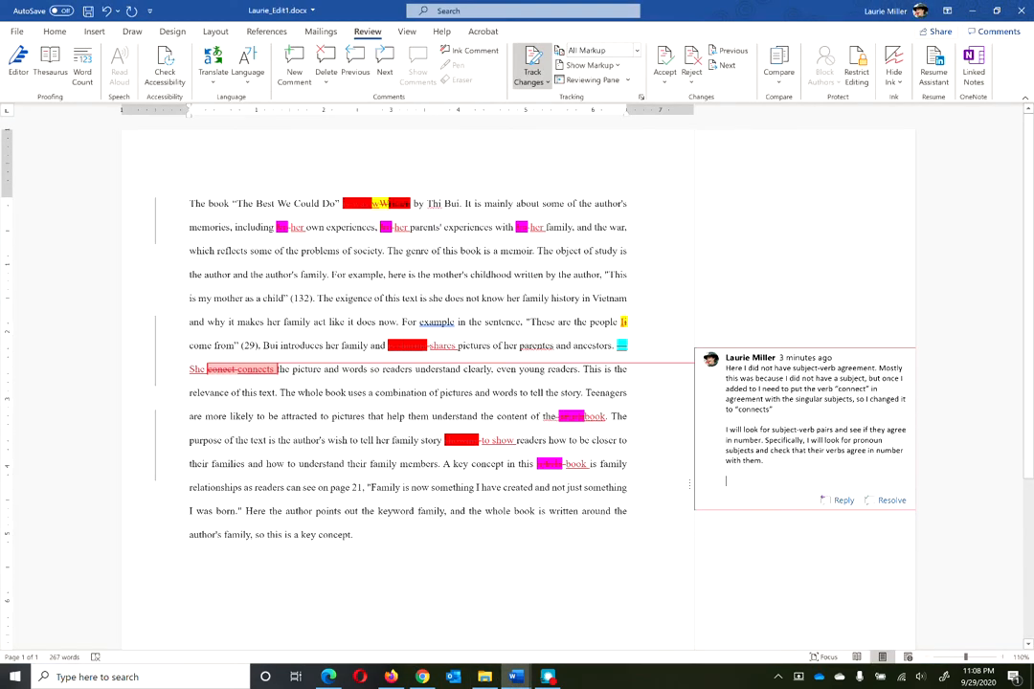
{"action": "type", "text": "Ref"}
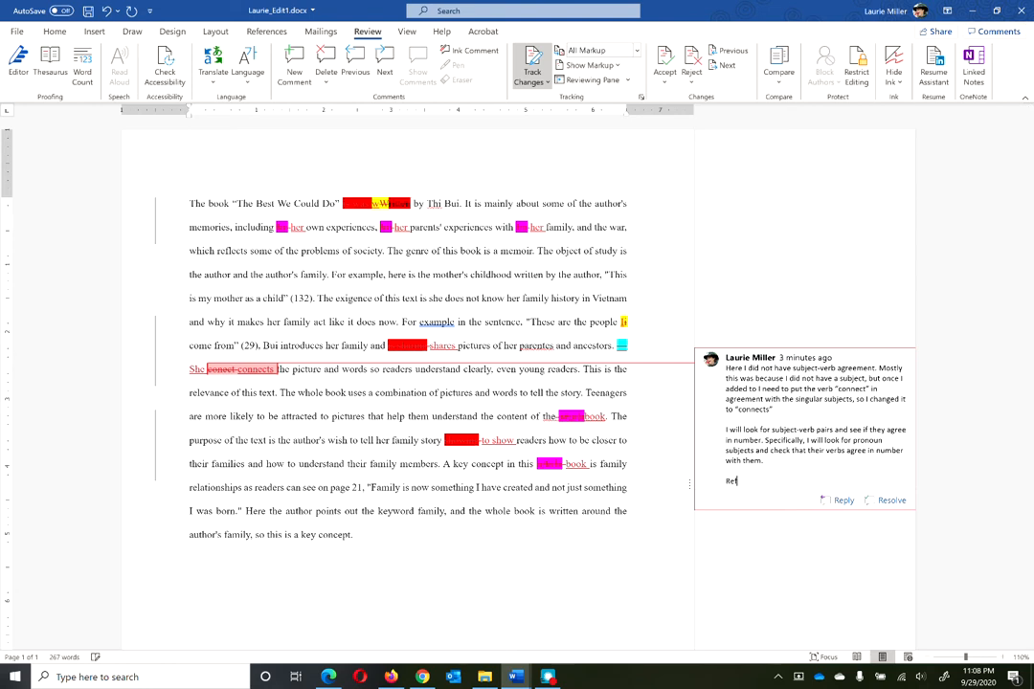
{"action": "type", "text": "ernce"}
{"action": "key", "text": "BackSpace"}
{"action": "key", "text": "BackSpace"}
{"action": "key", "text": "BackSpace"}
{"action": "type", "text": "ence = Laucnnchpad Mod"}
{"action": "key", "text": "BackSpace"}
{"action": "key", "text": "BackSpace"}
{"action": "key", "text": "BackSpace"}
Switch to Chrome and copy the heading "G1-a Learn to recognize standard subject-verb combinations.".
{"action": "left_click", "coordinate": [422, 677]}
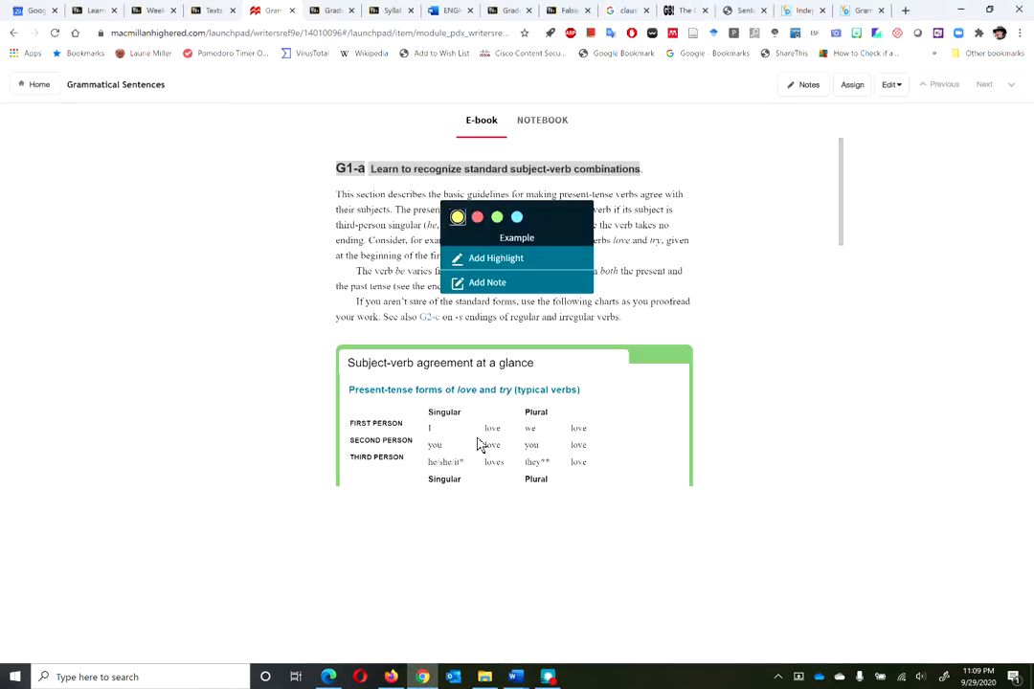
{"action": "left_click", "coordinate": [354, 169]}
{"action": "left_click_drag", "start_coordinate": [335, 168], "coordinate": [643, 151]}
{"action": "right_click", "coordinate": [599, 169]}
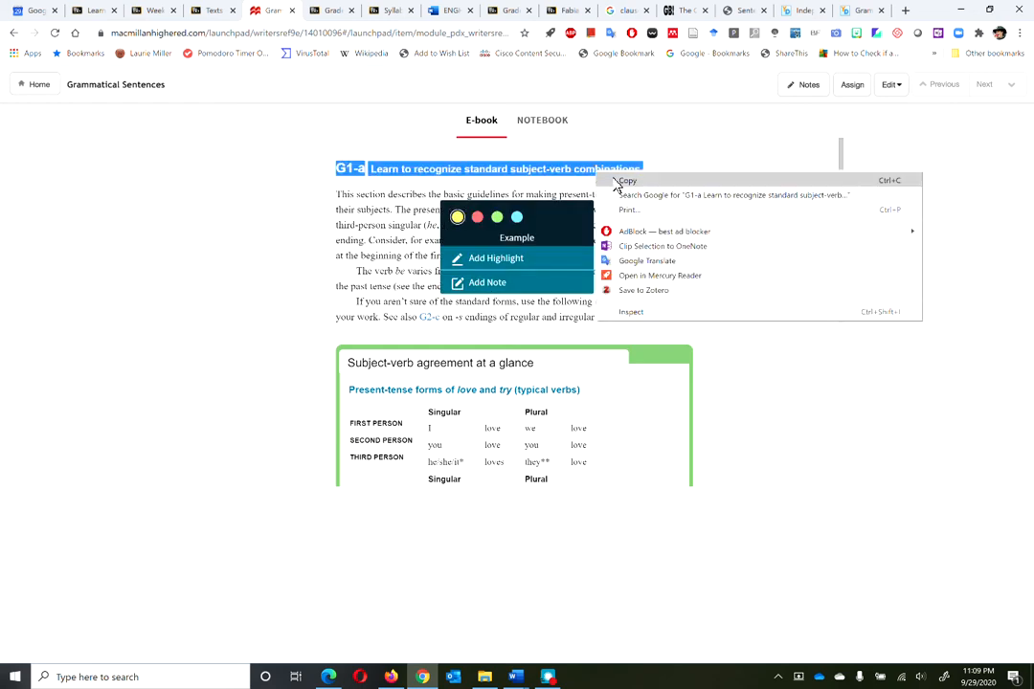
{"action": "left_click", "coordinate": [621, 180]}
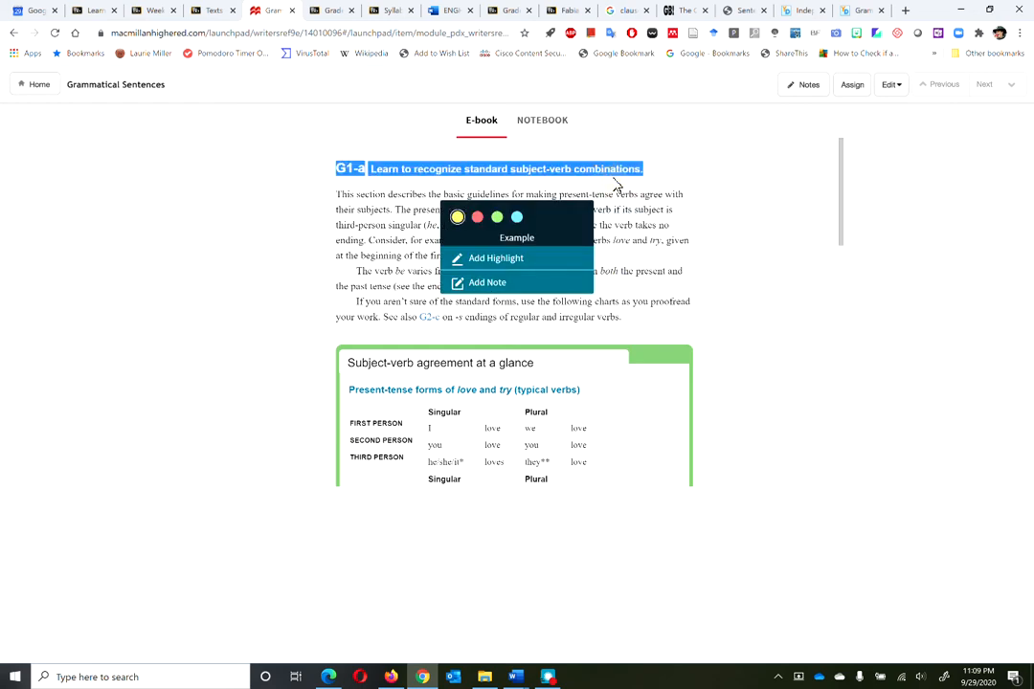
Return to the Word document and paste the copied G1-a heading after "Reference = Launchpad" in the comment.
{"action": "left_click", "coordinate": [516, 677]}
{"action": "left_click", "coordinate": [651, 584]}
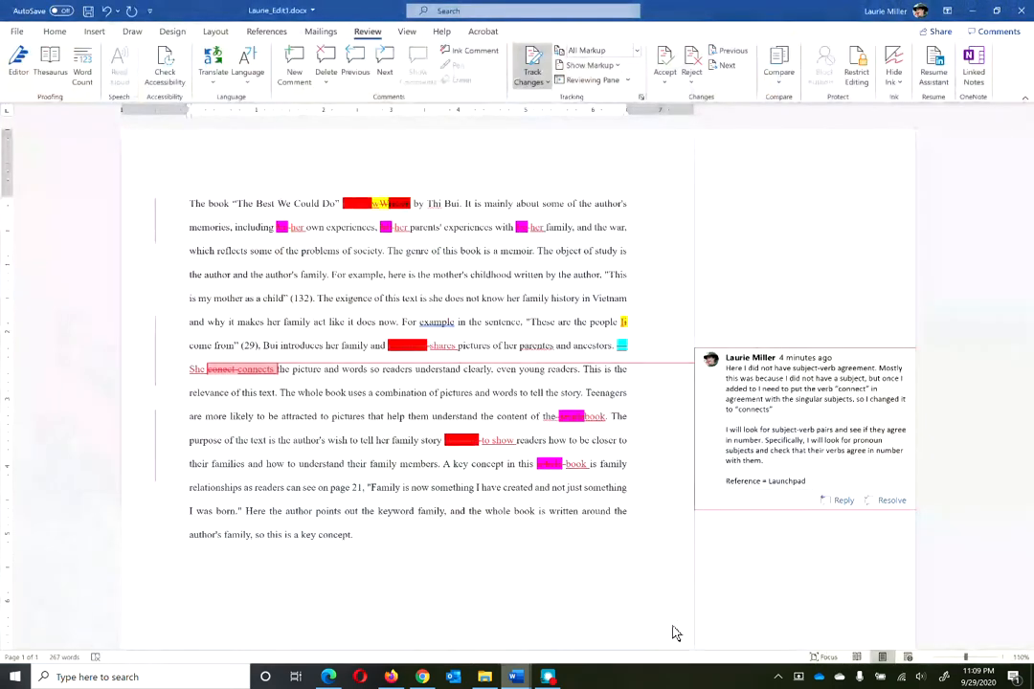
{"action": "key", "text": "ctrl+v"}
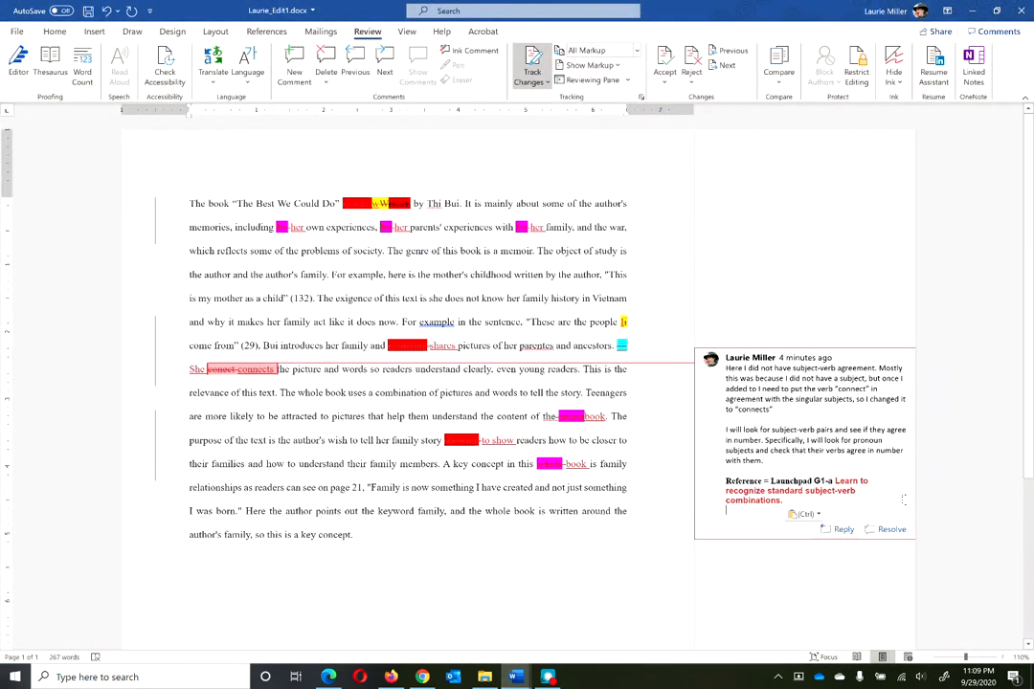
{"action": "key", "text": "Return"}
Insert "for A Writer's Reference ," between "Launchpad" and "G1-a" in the comment, with the book title in italics.
{"action": "left_click", "coordinate": [816, 480]}
{"action": "type", "text": "for "}
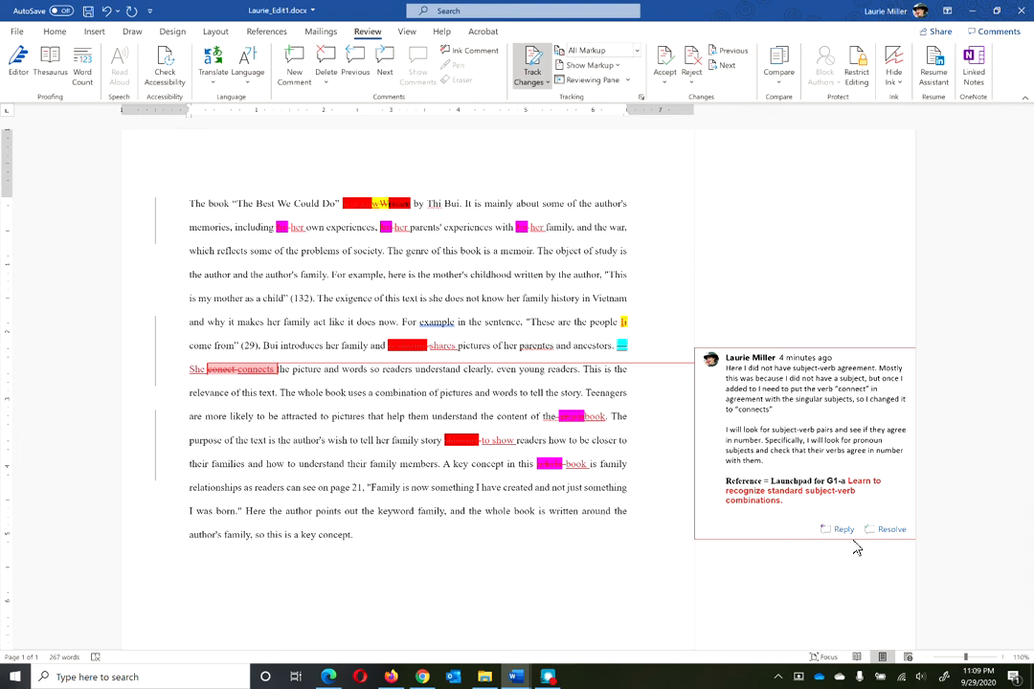
{"action": "type", "text": "A Write"}
{"action": "type", "text": "r's Re"}
{"action": "type", "text": "ference"}
{"action": "key", "text": "BackSpace"}
{"action": "key", "text": "BackSpace"}
{"action": "key", "text": "BackSpace"}
{"action": "key", "text": "BackSpace"}
{"action": "key", "text": "BackSpace"}
{"action": "key", "text": "BackSpace"}
{"action": "key", "text": "BackSpace"}
{"action": "key", "text": "BackSpace"}
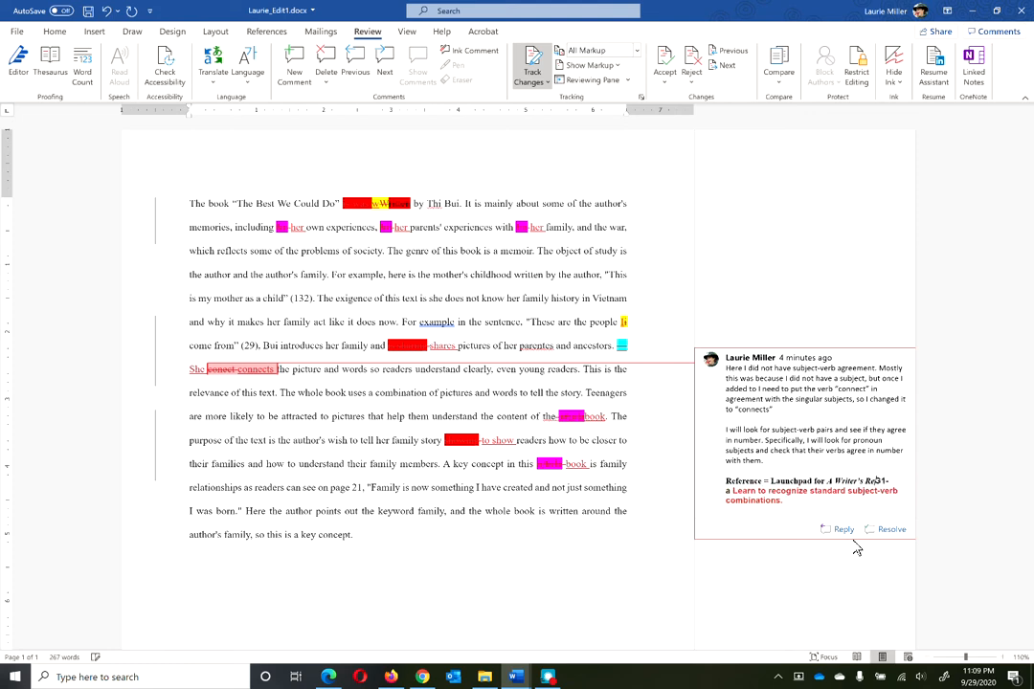
{"action": "type", "text": "eference ,"}
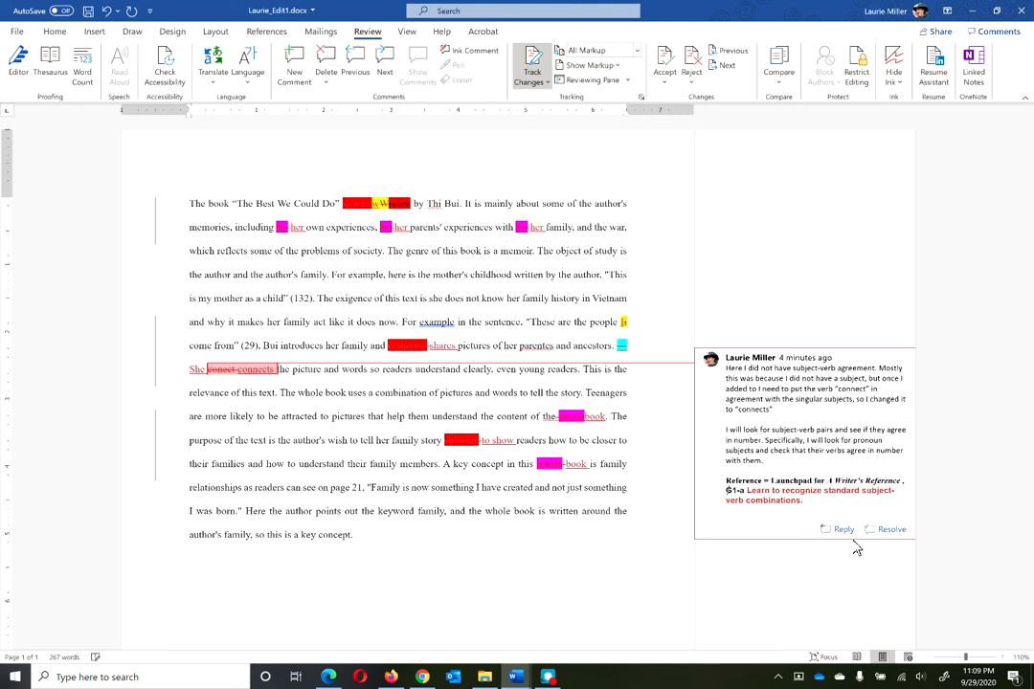
Insert "9th Edition" before "G1-a" in the comment's reference line and place the comma directly after "A Writer's Reference".
{"action": "type", "text": " 9th Edition"}
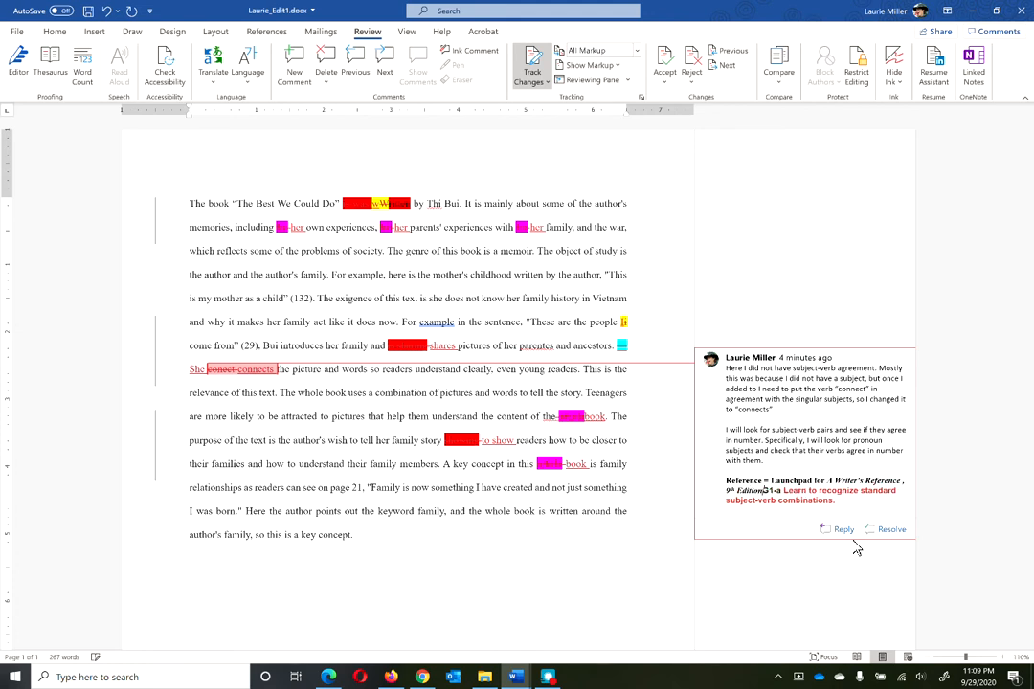
{"action": "left_click", "coordinate": [902, 484]}
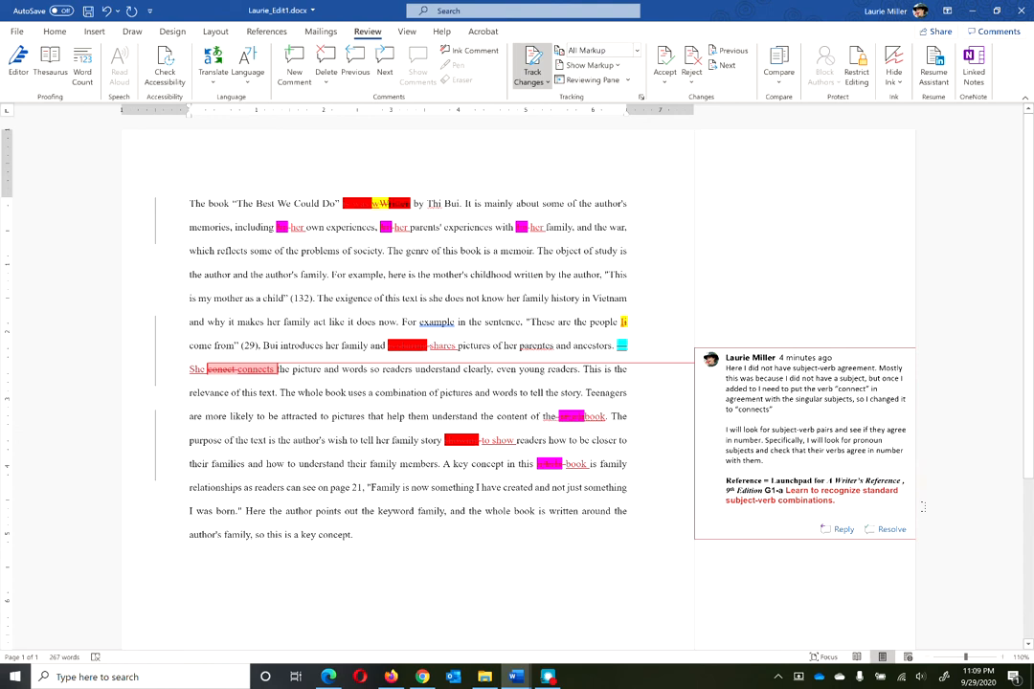
{"action": "type", "text": ","}
Remove the bold formatting from "Reference = Launchpad for A Writer's Reference, 9th Edition" in the comment.
{"action": "left_click", "coordinate": [837, 500]}
{"action": "key", "text": "ctrl+a"}
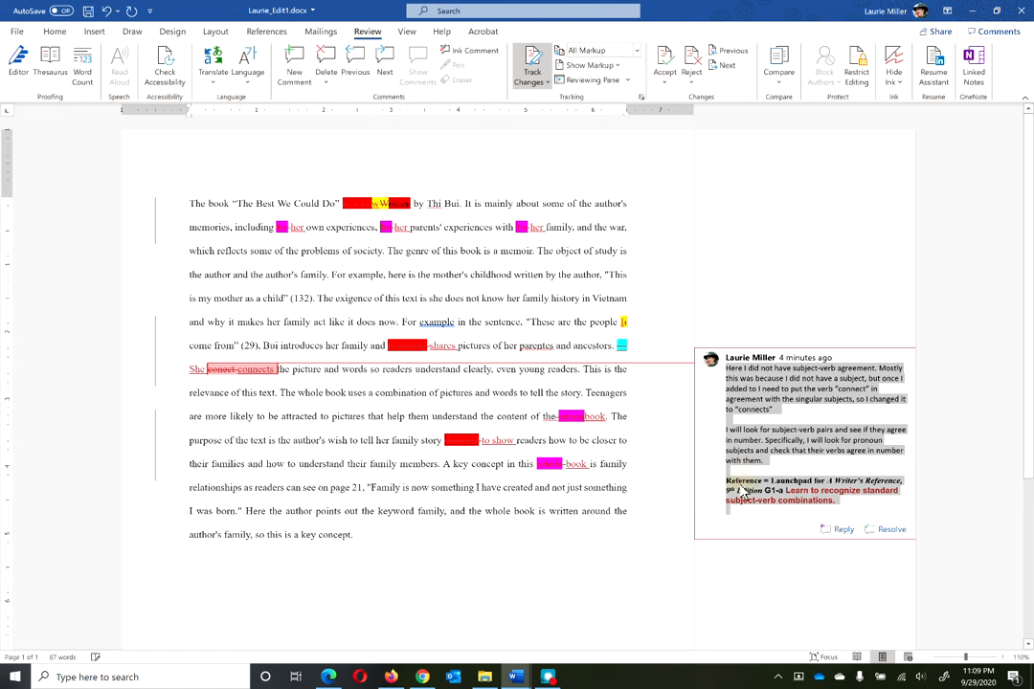
{"action": "double_click", "coordinate": [742, 482]}
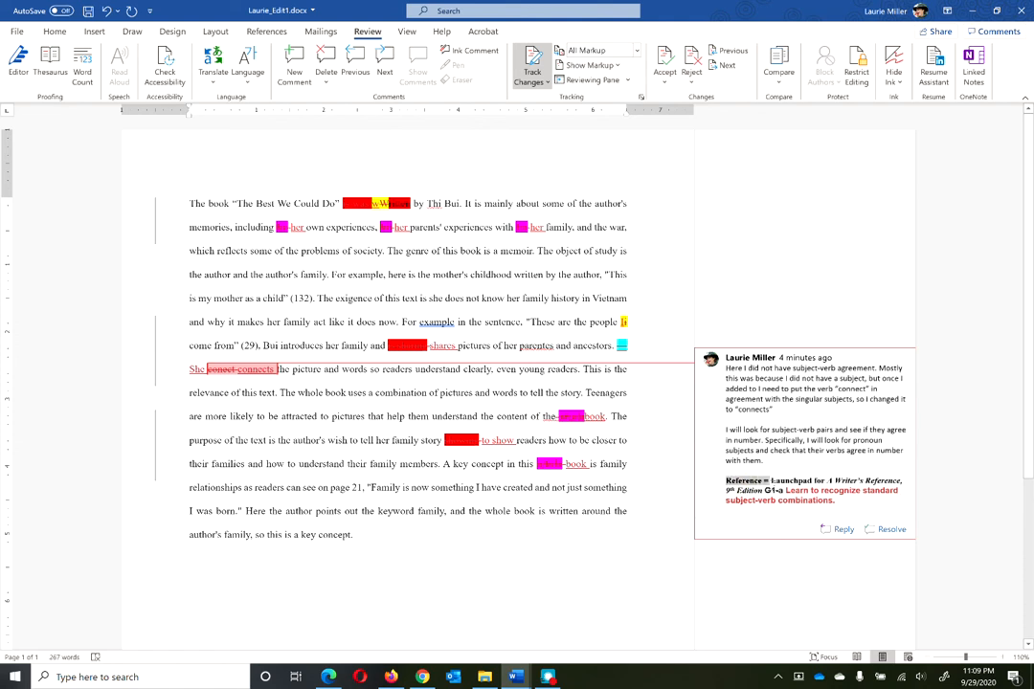
{"action": "key", "text": "shift+Down"}
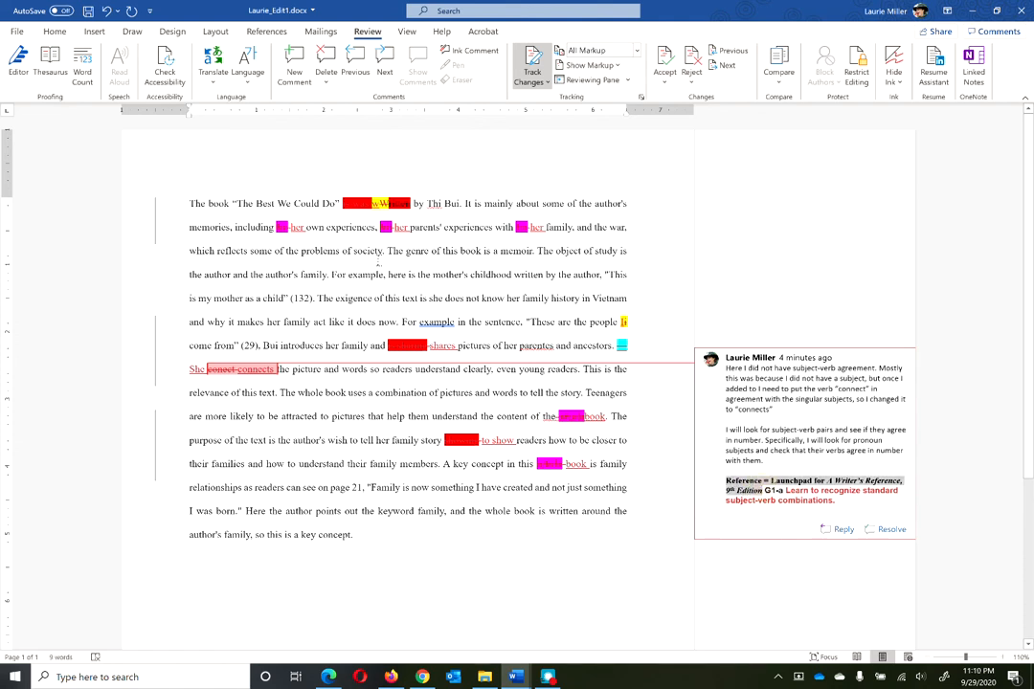
{"action": "left_click", "coordinate": [55, 31]}
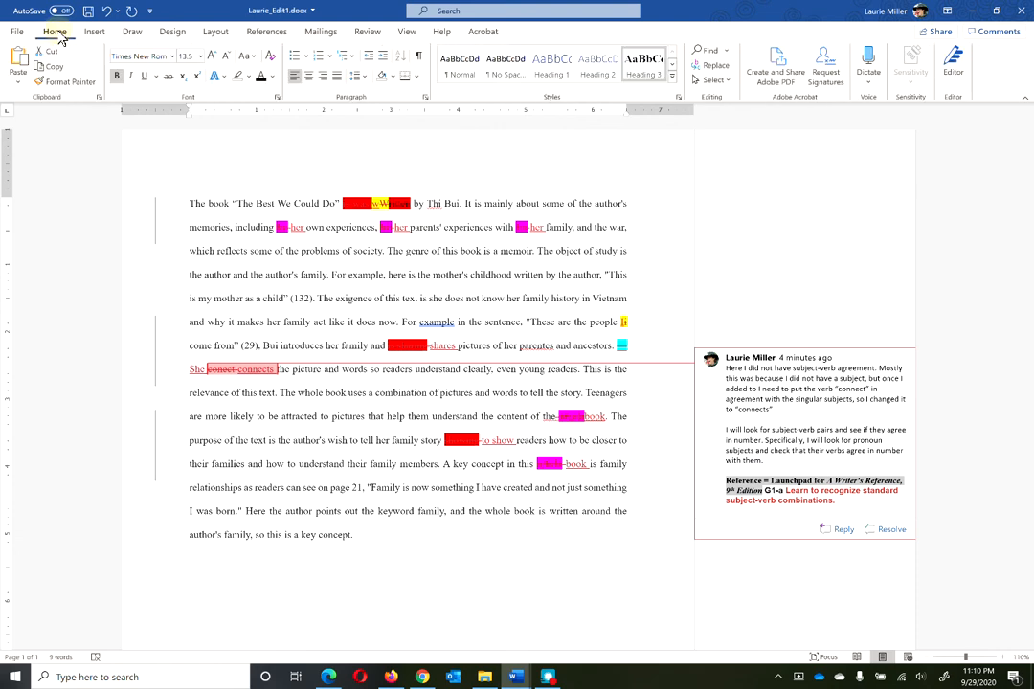
{"action": "left_click", "coordinate": [115, 77]}
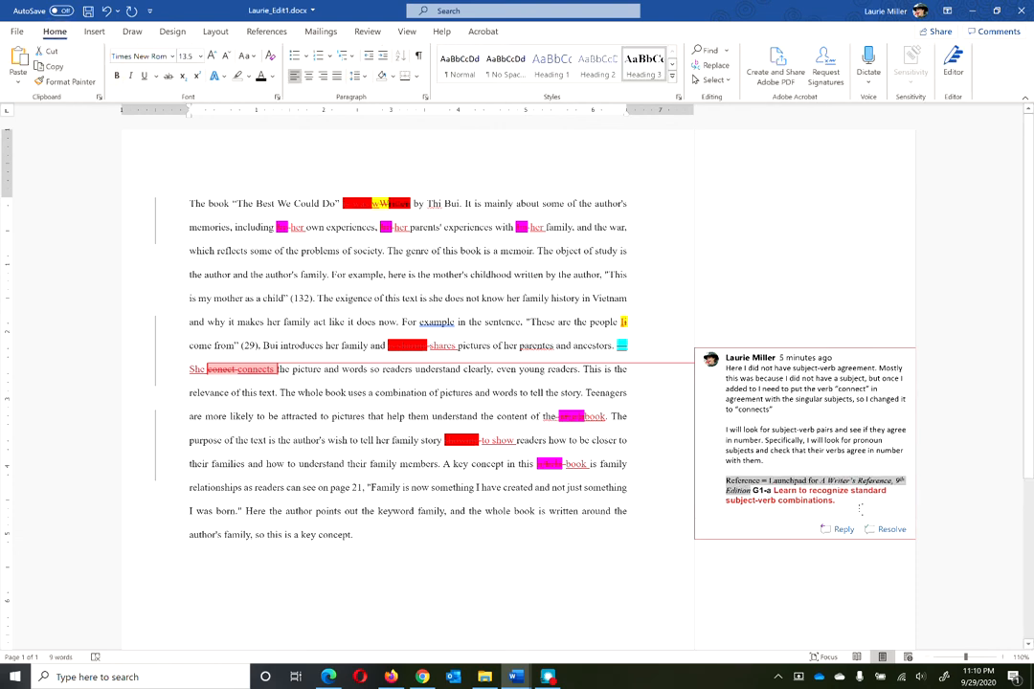
{"action": "left_click", "coordinate": [858, 510]}
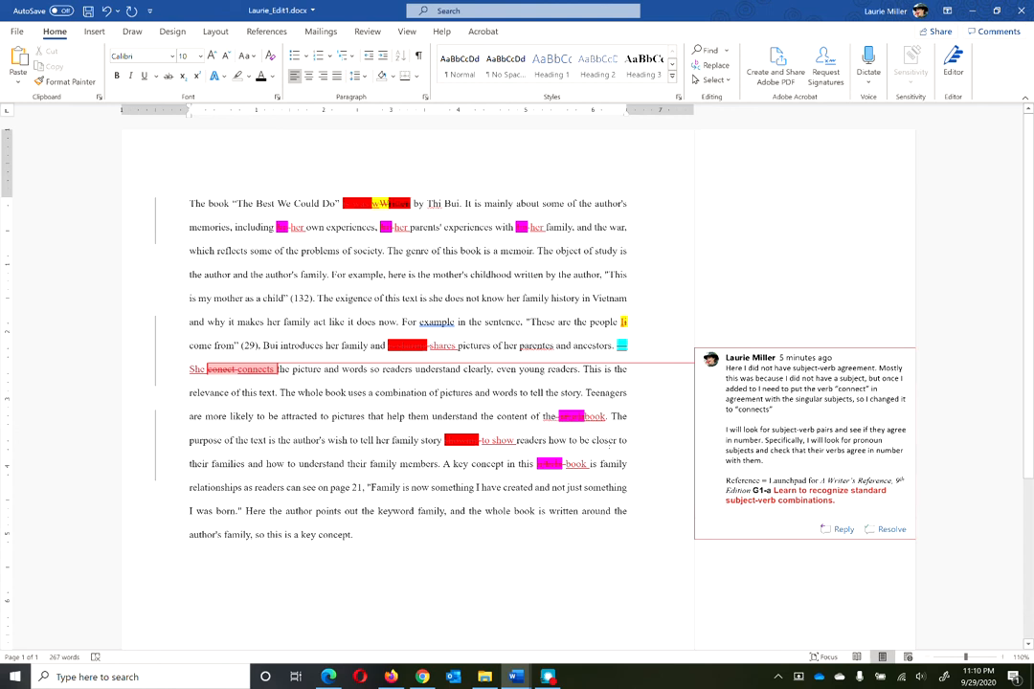
Add a comment on the "article" to "book" correction in the key concept sentence, reading "Here I made a word choice error.".
{"action": "scroll", "coordinate": [617, 458], "scroll_direction": "down", "scroll_amount": 1}
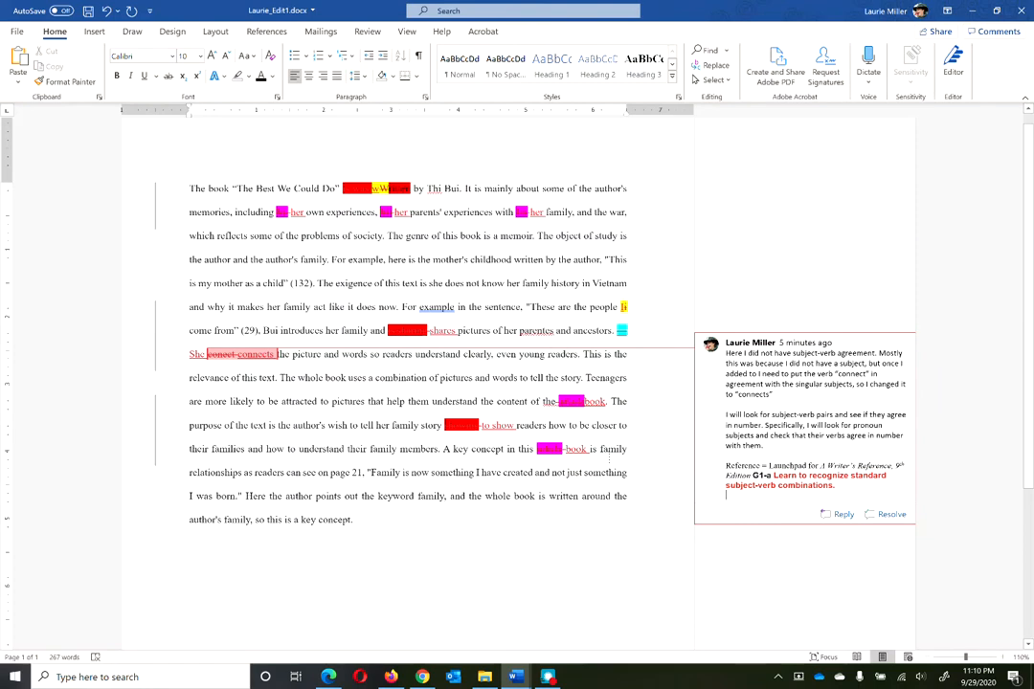
{"action": "left_click_drag", "start_coordinate": [540, 449], "coordinate": [576, 452]}
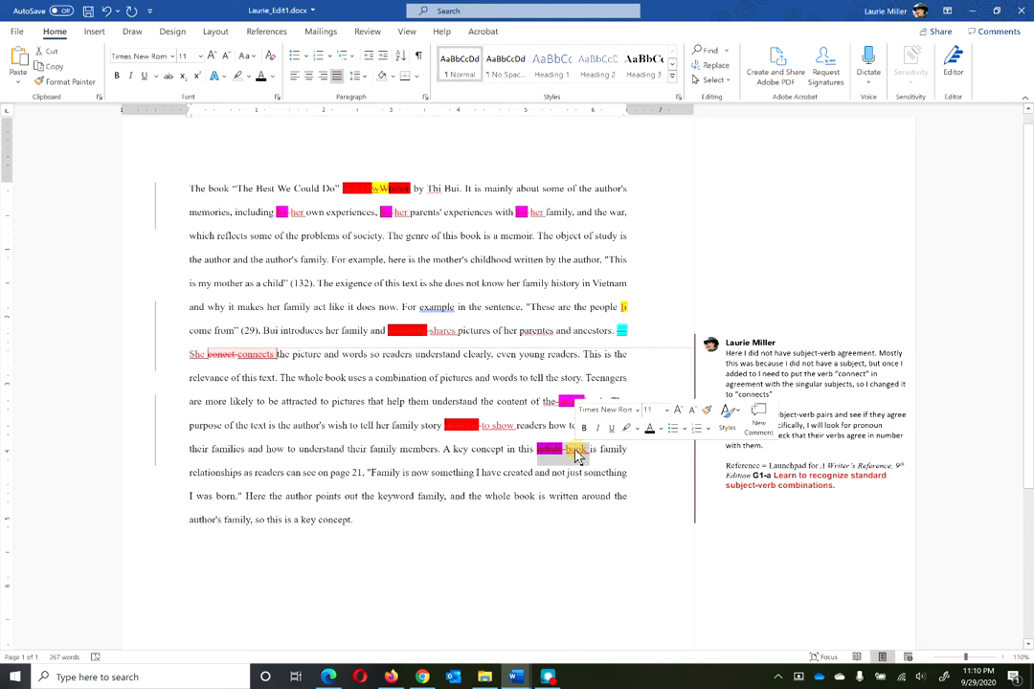
{"action": "left_click", "coordinate": [367, 30]}
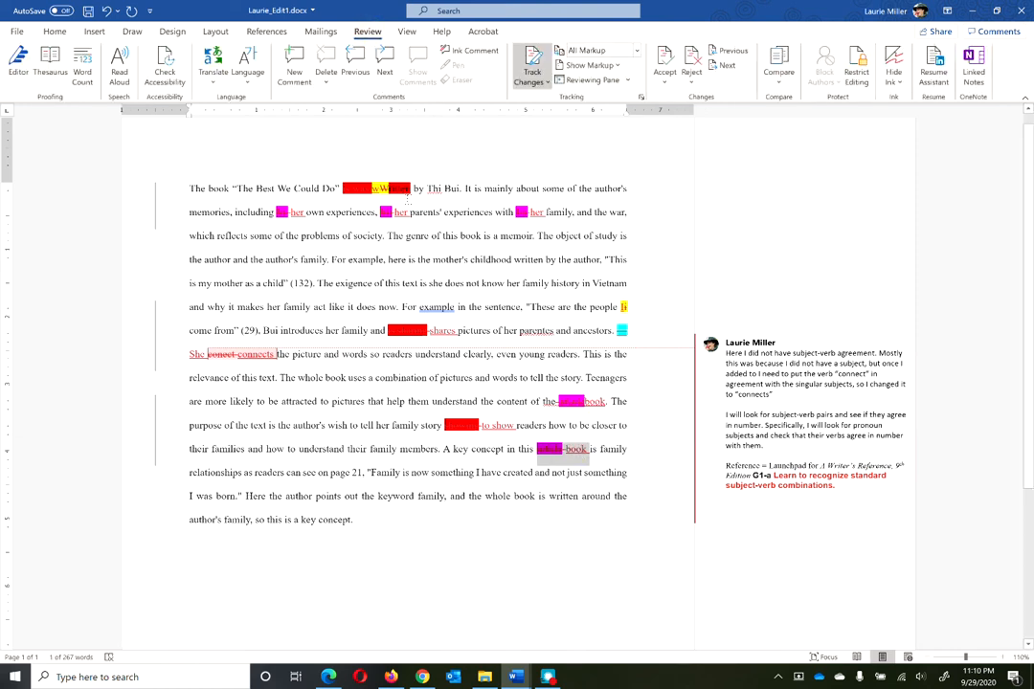
{"action": "left_click", "coordinate": [294, 63]}
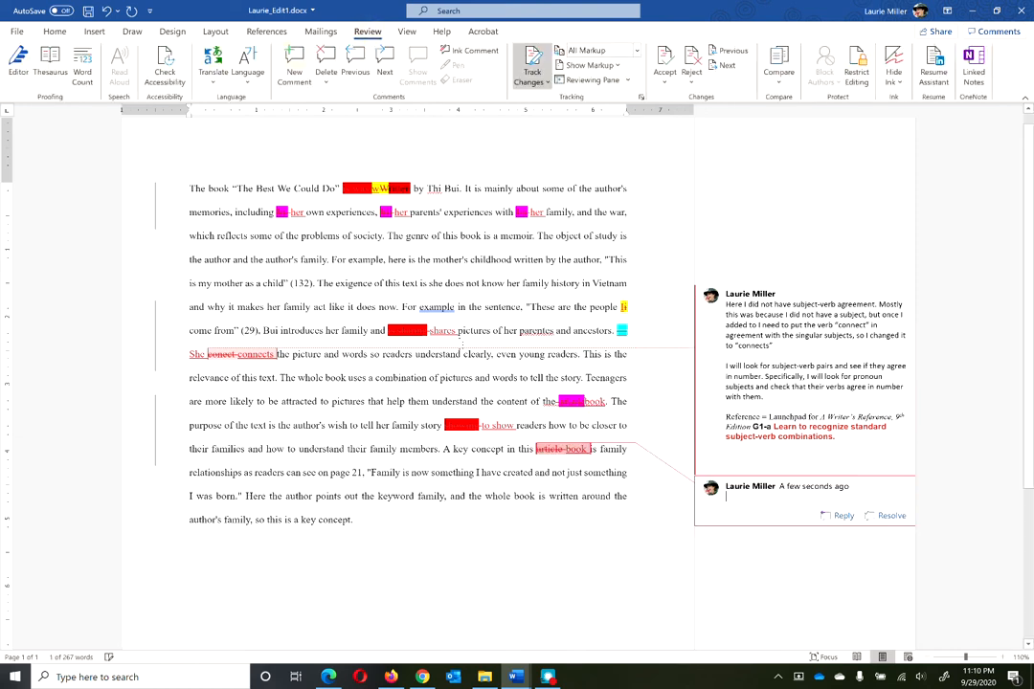
{"action": "type", "text": "Here a"}
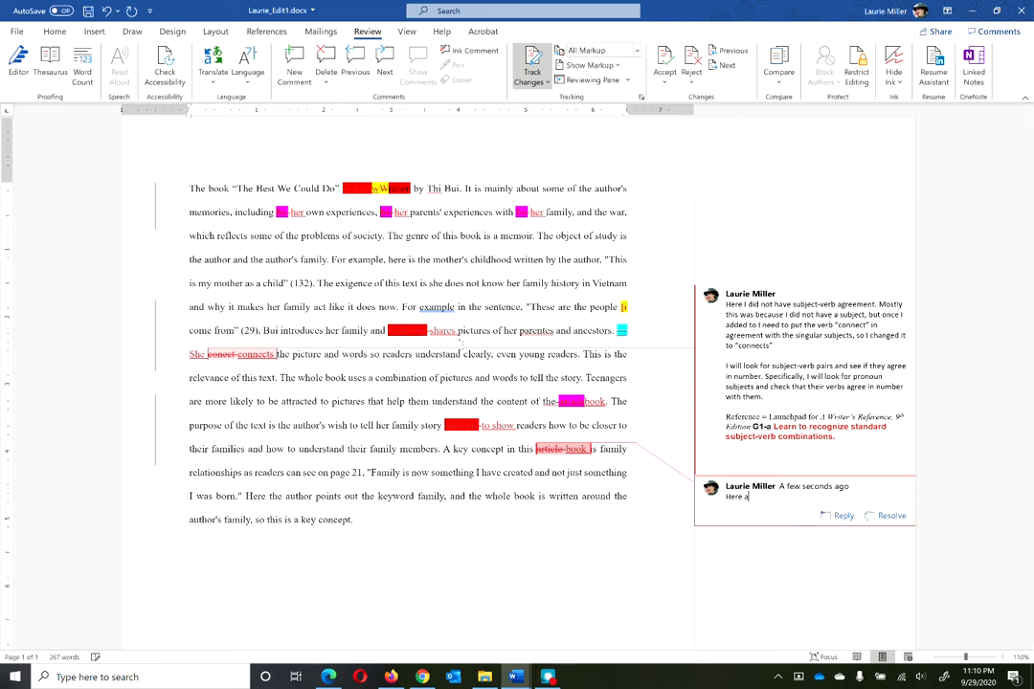
{"action": "key", "text": "BackSpace"}
{"action": "type", "text": "I mad"}
{"action": "type", "text": "e a wor"}
{"action": "type", "text": "k"}
{"action": "key", "text": "BackSpace"}
{"action": "type", "text": "d choice error."}
Start a new paragraph in the comment with "Text 1 is a book, not an article, so I need to use the word".
{"action": "key", "text": "Return"}
{"action": "key", "text": "Return"}
{"action": "type", "text": "Teh"}
{"action": "key", "text": "BackSpace"}
{"action": "key", "text": "BackSpace"}
{"action": "type", "text": "he"}
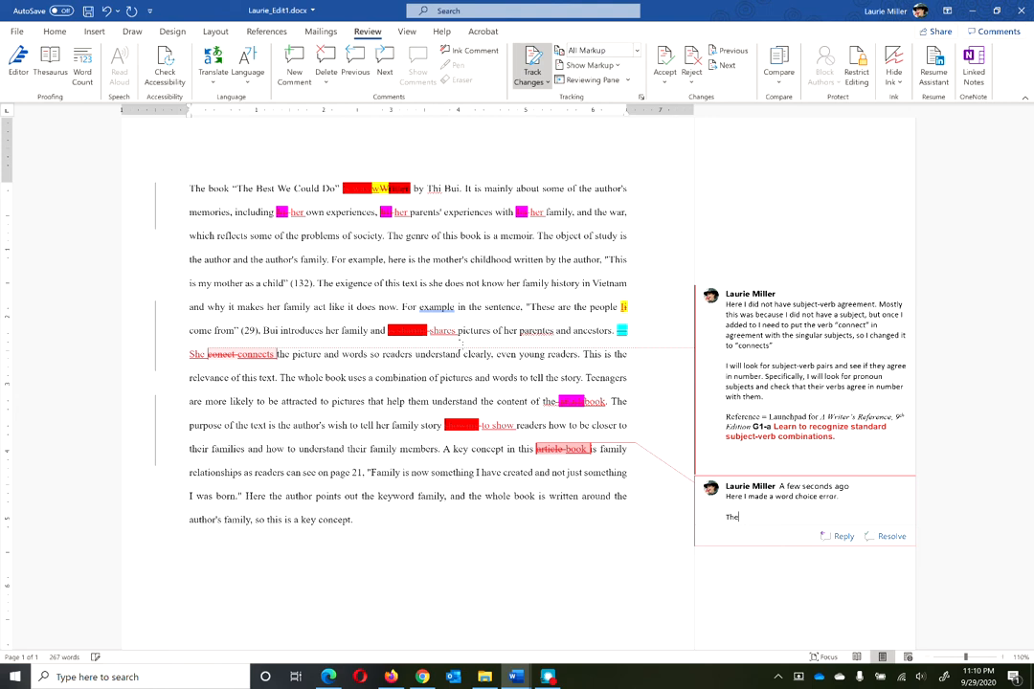
{"action": "key", "text": "BackSpace"}
{"action": "key", "text": "BackSpace"}
{"action": "type", "text": "error.  "}
{"action": "type", "text": "Text 1 is"}
{"action": "type", "text": "a bo"}
{"action": "type", "text": "ok, not an a"}
{"action": "type", "text": "rt"}
{"action": "type", "text": "i"}
{"action": "key", "text": "BackSpace"}
{"action": "key", "text": "BackSpace"}
{"action": "key", "text": "BackSpace"}
{"action": "type", "text": "rticle, so I need to use the word"}
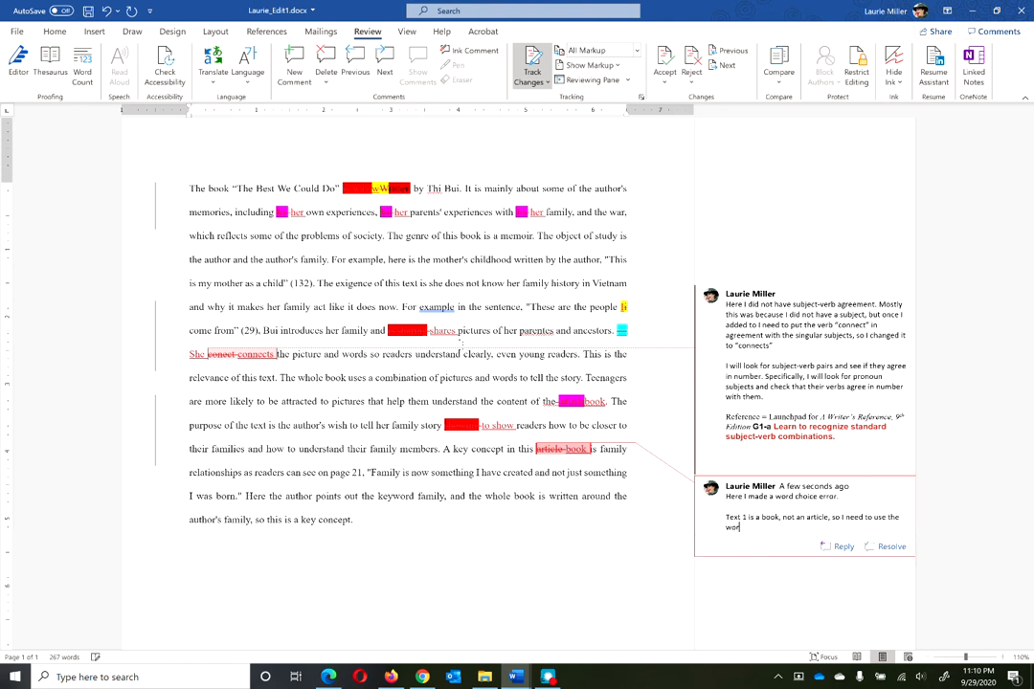
Finish the comment's sentence with "book here.", putting "book" in italics.
{"action": "key", "text": "ctrl+i"}
{"action": "type", "text": "book"}
{"action": "key", "text": "ctrl+i"}
{"action": "type", "text": "here."}
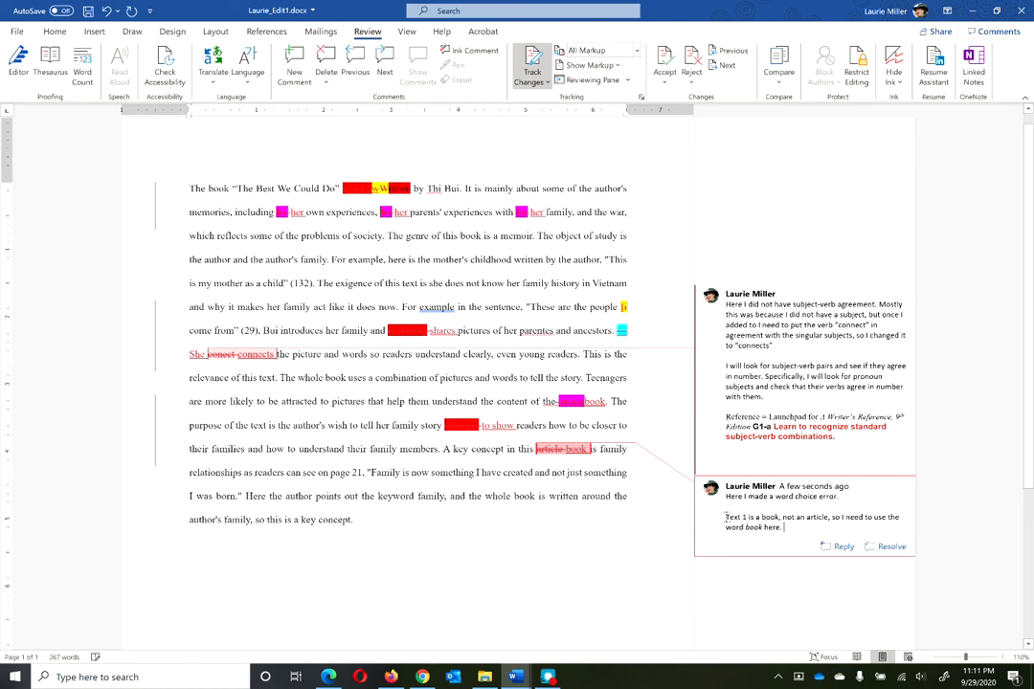
Join the "Text 1 is a book" sentence to the comment's first line by removing the paragraph breaks between them.
{"action": "key", "text": "ctrl+a"}
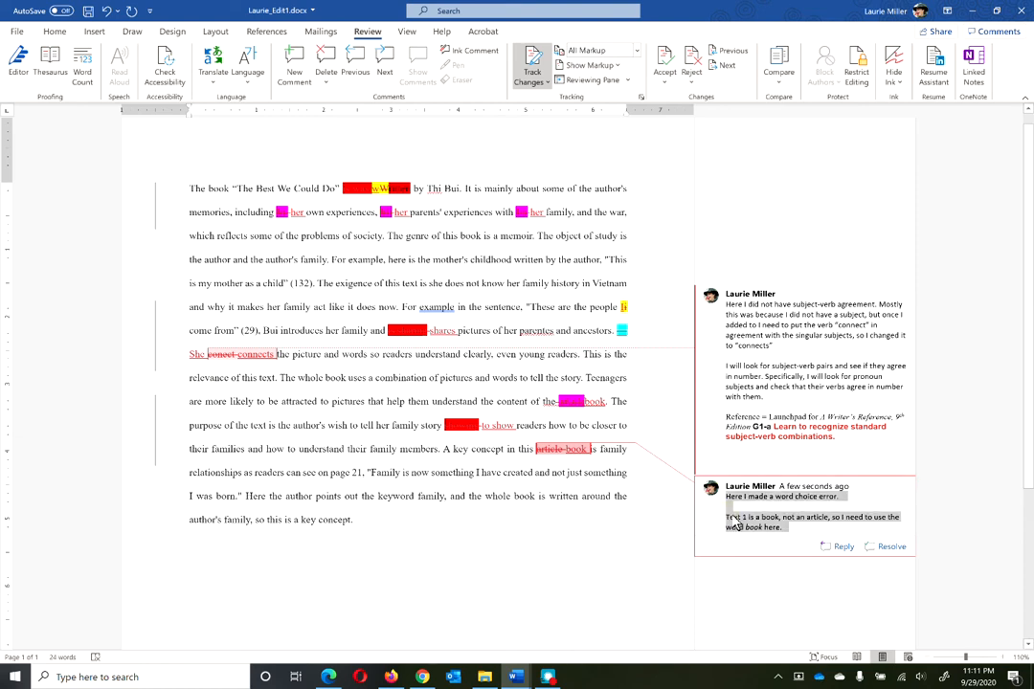
{"action": "left_click", "coordinate": [726, 517]}
{"action": "key", "text": "BackSpace"}
{"action": "key", "text": "BackSpace"}
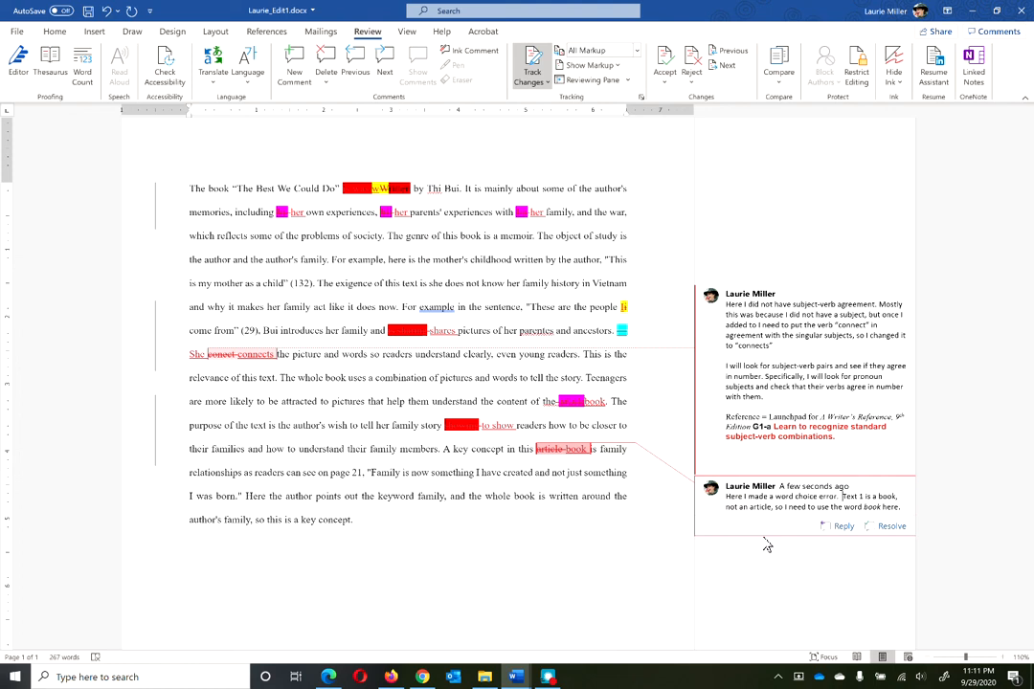
Begin a separate paragraph below the comment's explanation with "To avoid this type of error in the future, I".
{"action": "left_click", "coordinate": [900, 507]}
{"action": "key", "text": "Return"}
{"action": "type", "text": "TO avoid"}
{"action": "key", "text": "BackSpace"}
{"action": "key", "text": "BackSpace"}
{"action": "key", "text": "BackSpace"}
{"action": "key", "text": "BackSpace"}
{"action": "key", "text": "BackSpace"}
{"action": "key", "text": "BackSpace"}
{"action": "key", "text": "BackSpace"}
{"action": "type", "text": "o avoid this type of error in the future, I"}
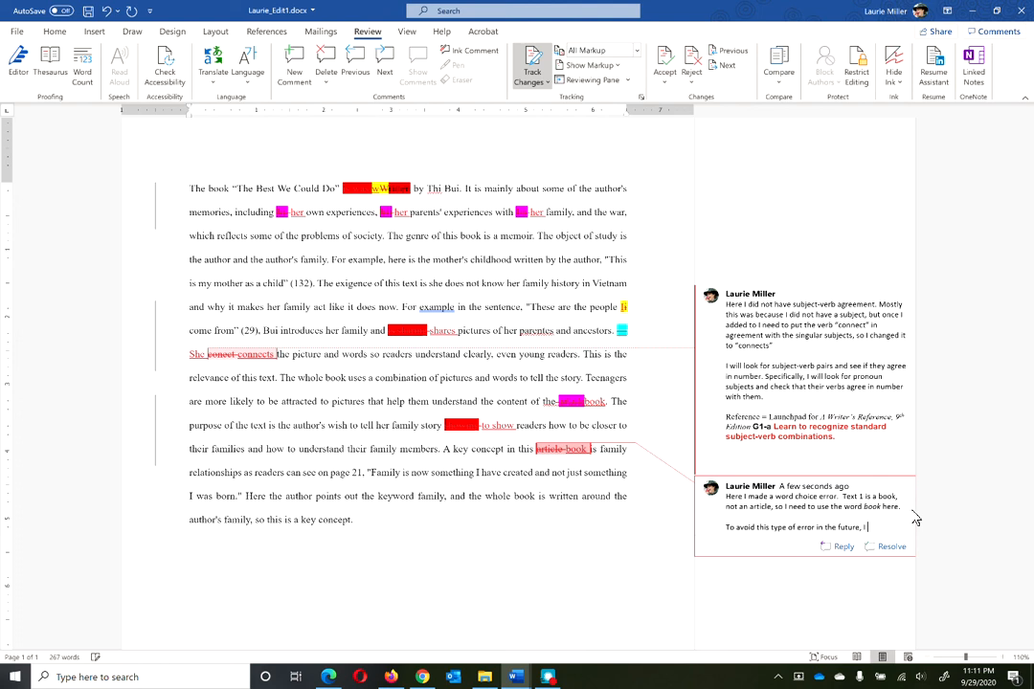
Complete the strategy sentence with "will re-read my writing and confirm that I am using the correct word for the text type.".
{"action": "type", "text": " will re-read my w"}
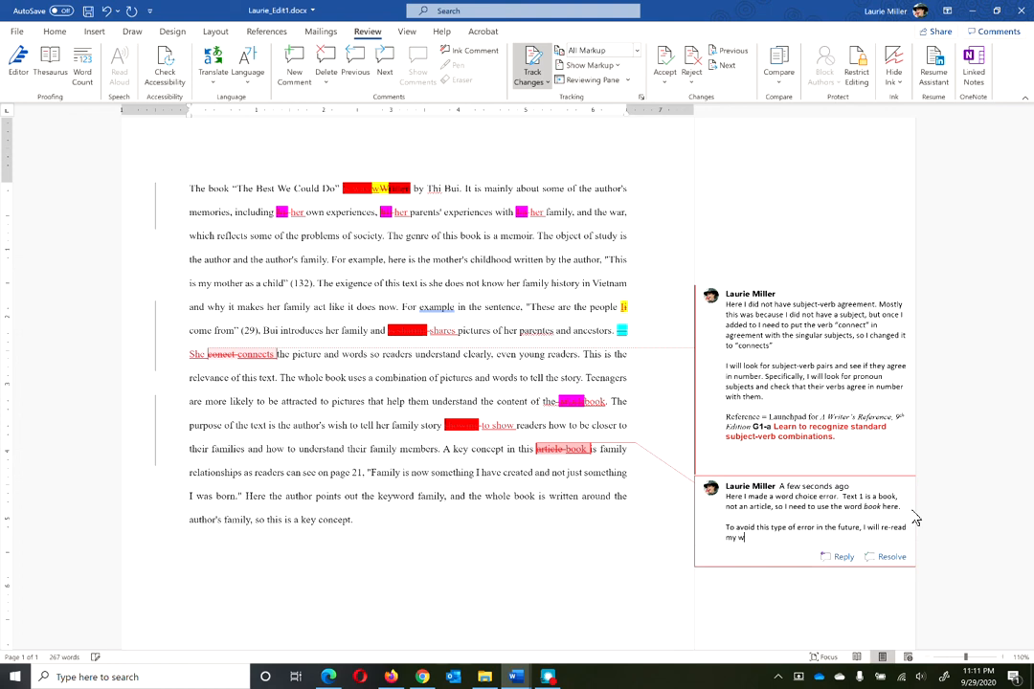
{"action": "type", "text": "riting and confirm that I am using the co"}
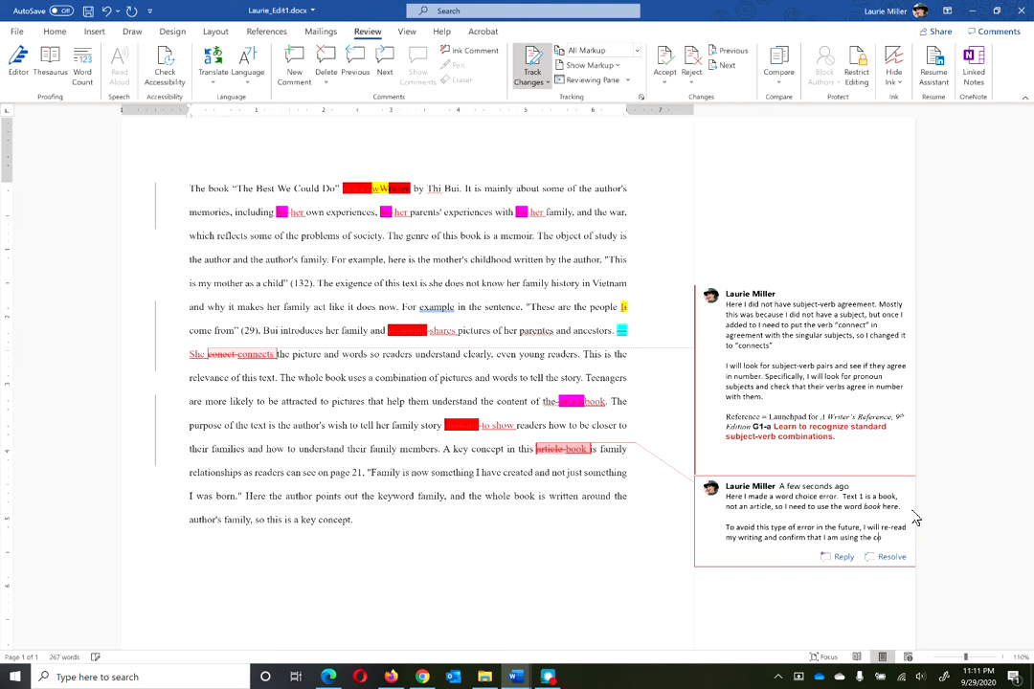
{"action": "type", "text": "rrect word"}
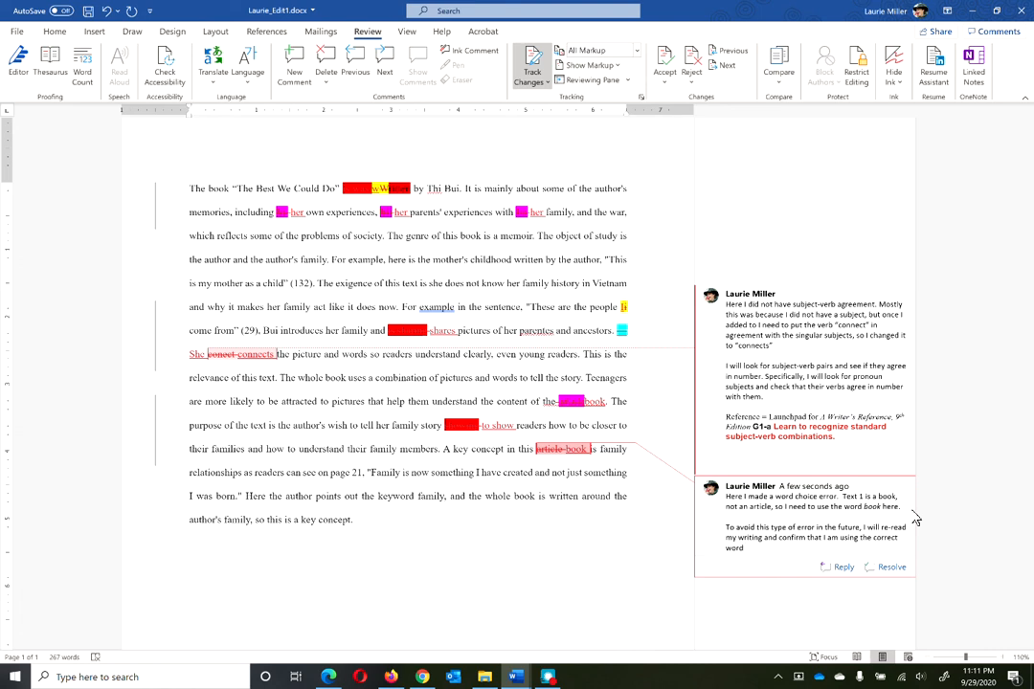
{"action": "type", "text": " for the text tyep"}
{"action": "key", "text": "BackSpace"}
{"action": "key", "text": "BackSpace"}
{"action": "type", "text": "pe."}
Add a last comment paragraph reading "Resource = logic; I know this is a book, so I need to refer to it as a book.".
{"action": "key", "text": "Return"}
{"action": "key", "text": "Return"}
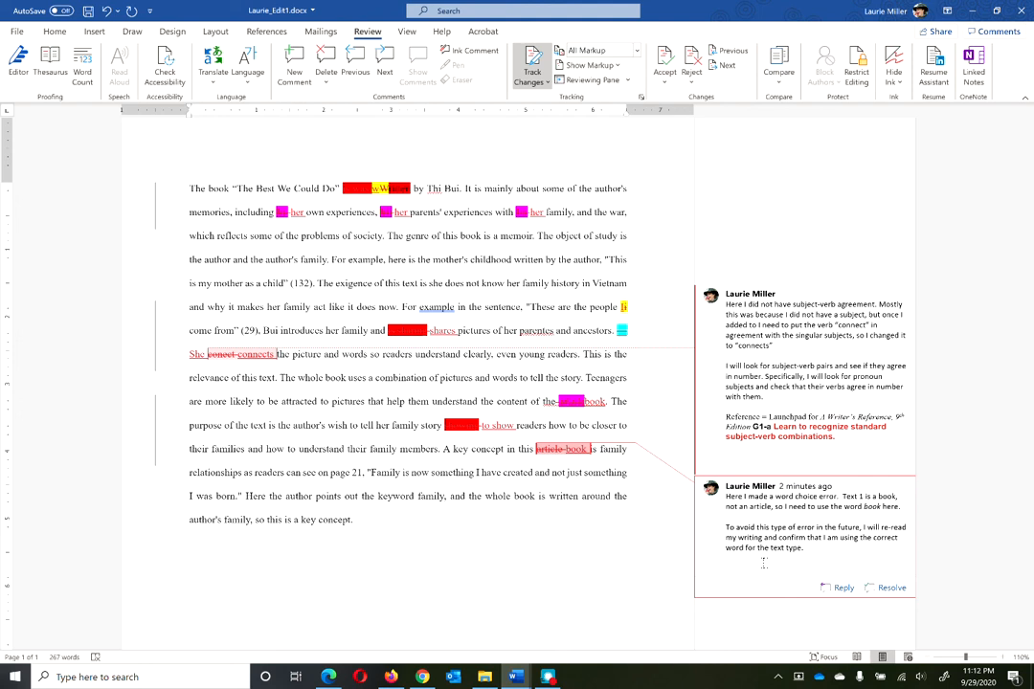
{"action": "type", "text": "Reso"}
{"action": "type", "text": "urce"}
{"action": "type", "text": " ="}
{"action": "type", "text": " logic"}
{"action": "type", "text": "; l"}
{"action": "type", "text": " know this "}
{"action": "type", "text": "is a book, so"}
{"action": "type", "text": " I need to ref"}
{"action": "type", "text": "er to it as a "}
{"action": "type", "text": "book."}
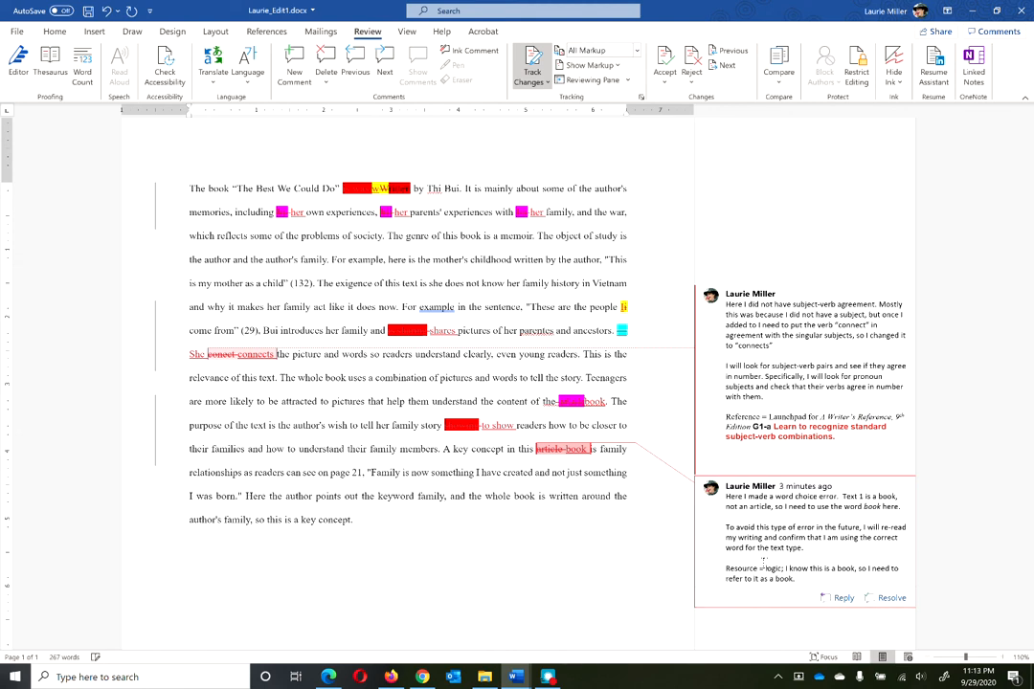
{"action": "left_click", "coordinate": [618, 518]}
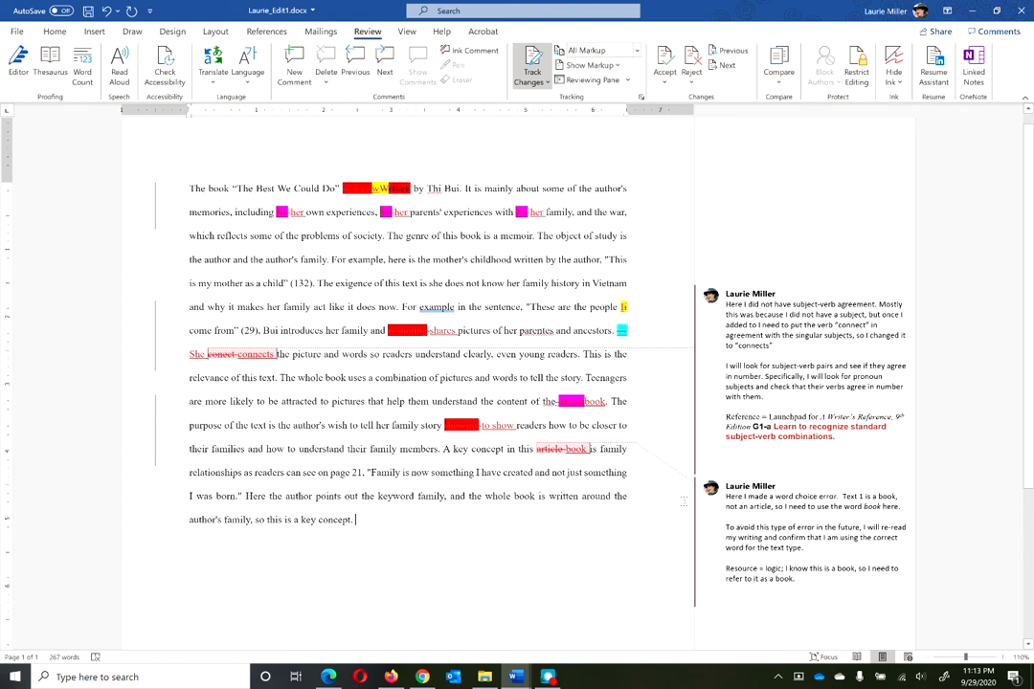
{"action": "mouse_move", "coordinate": [774, 354]}
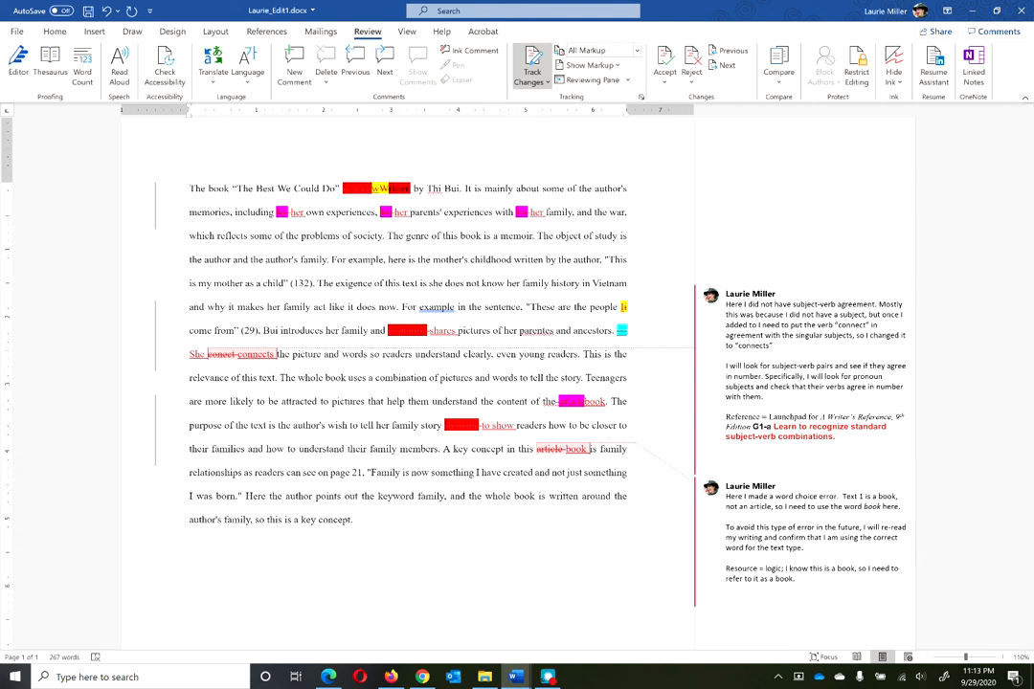
{"action": "left_click", "coordinate": [551, 677]}
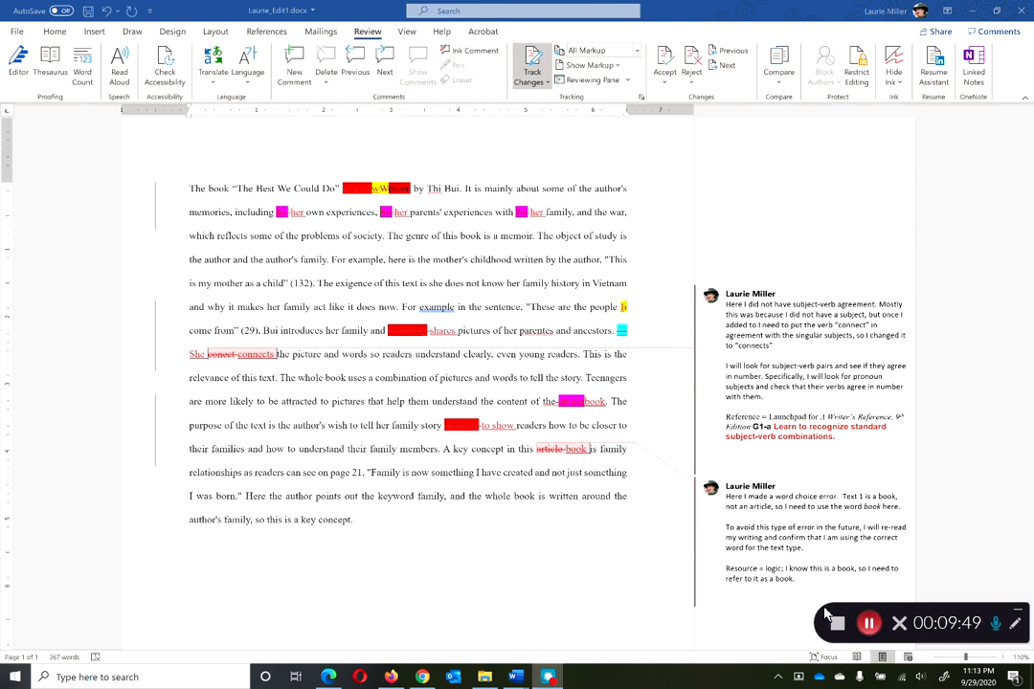